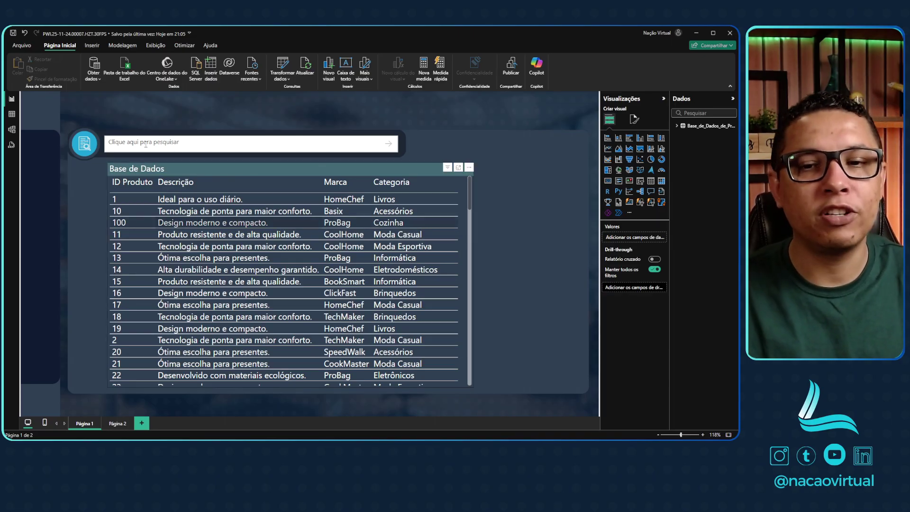
# Search the product descriptions on Página 1 for "design" with the text slicer, and clear the search
pyautogui.moveTo(165, 145)
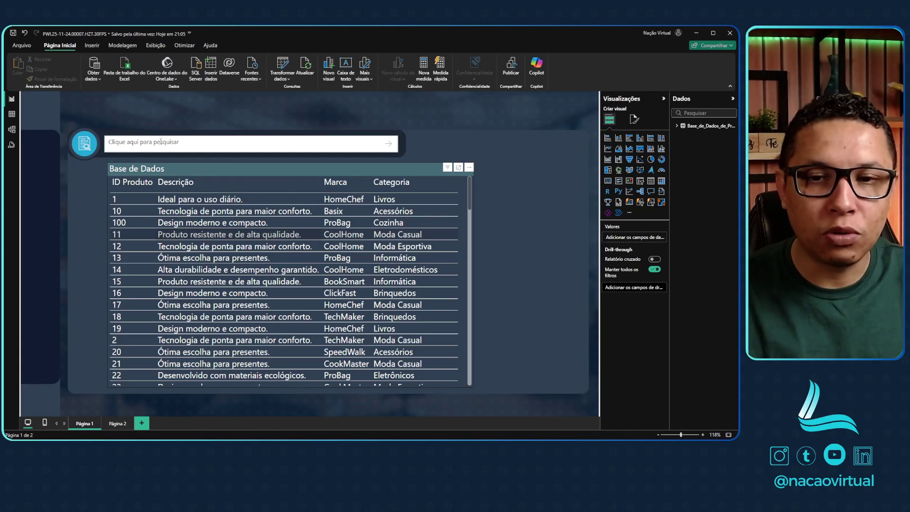
pyautogui.click(161, 142)
pyautogui.write('des')
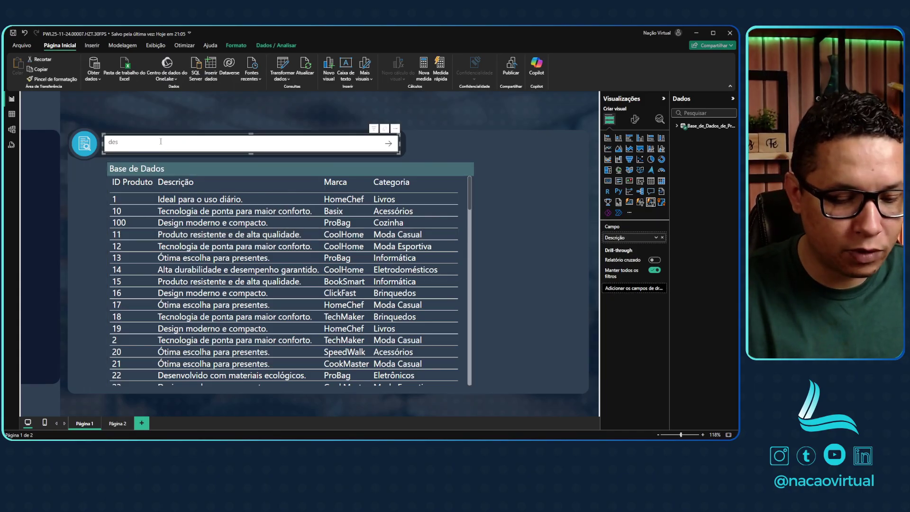
pyautogui.write('ign')
pyautogui.press('Return')
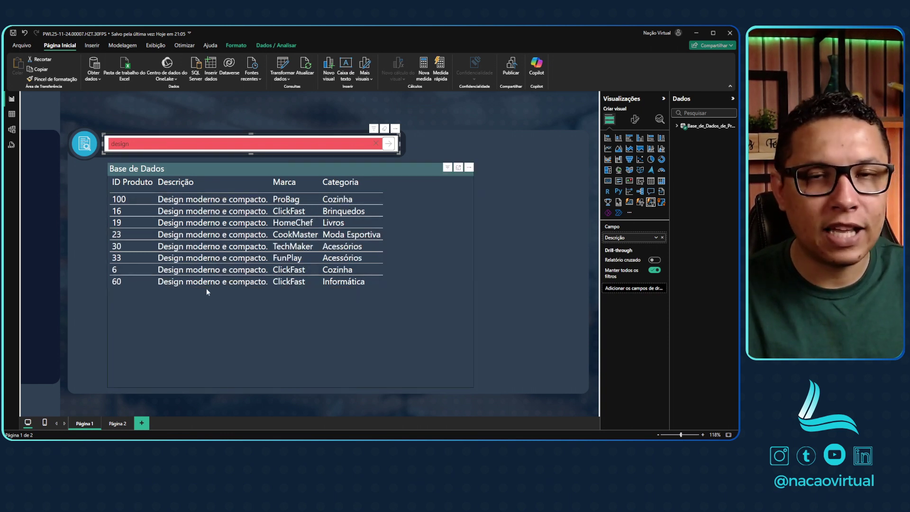
pyautogui.click(374, 144)
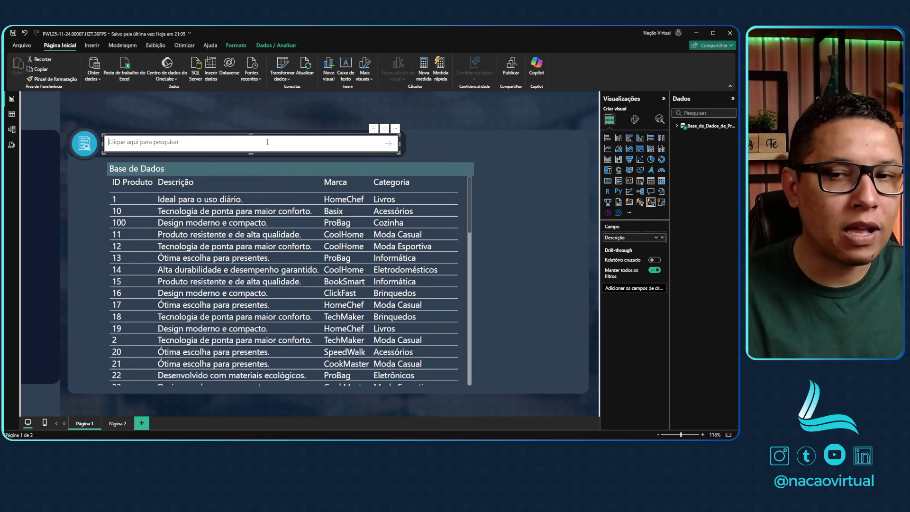
pyautogui.click(268, 142)
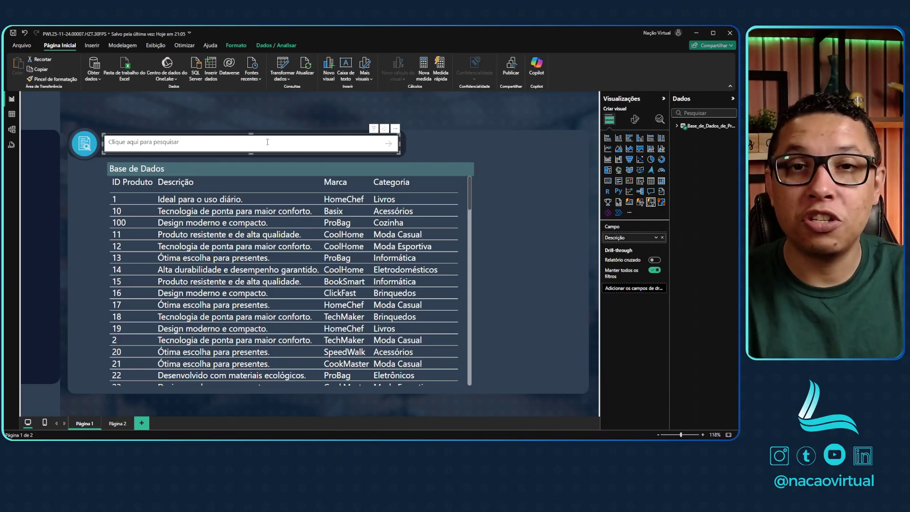
# Set the image Plano de Fundo from the Downloads folder as the canvas background of Página 2
pyautogui.click(118, 423)
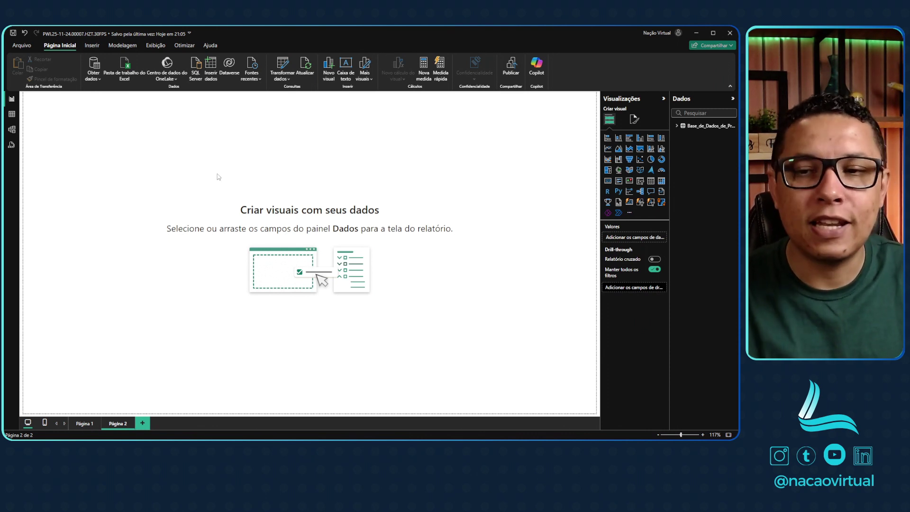
pyautogui.click(634, 120)
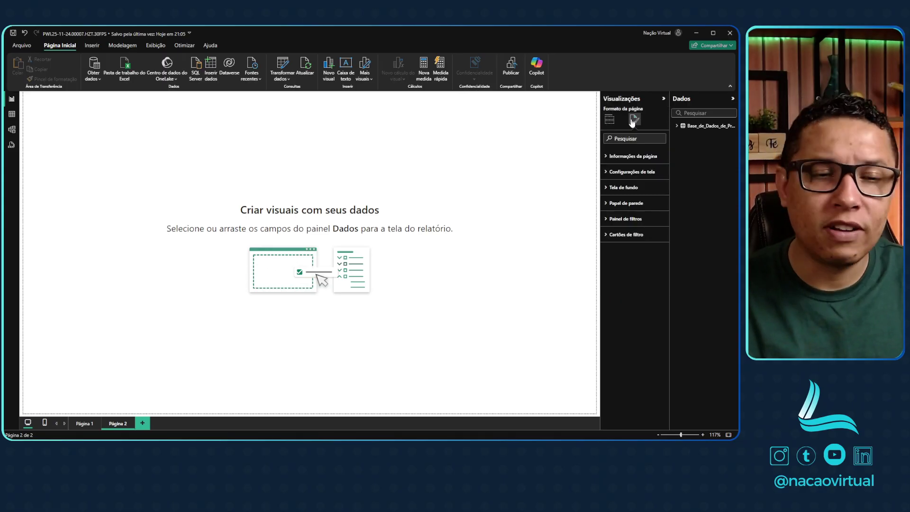
pyautogui.click(626, 190)
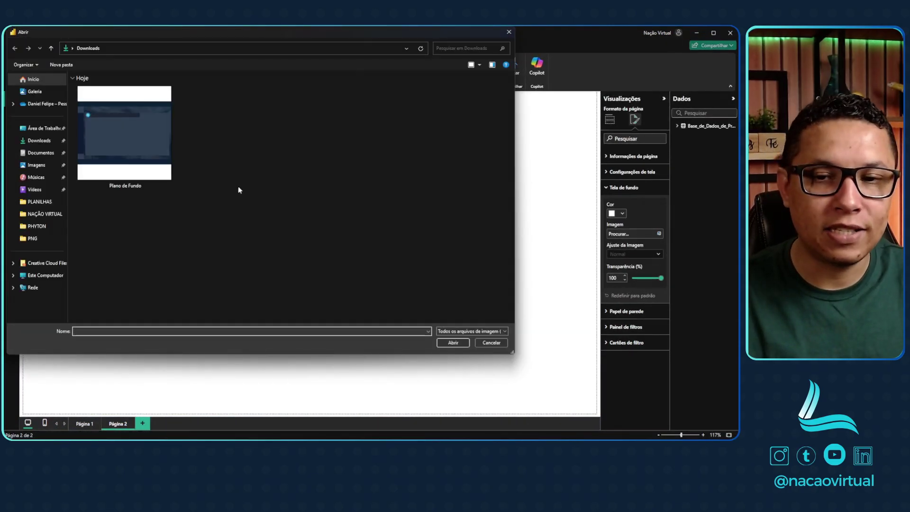
pyautogui.doubleClick(126, 146)
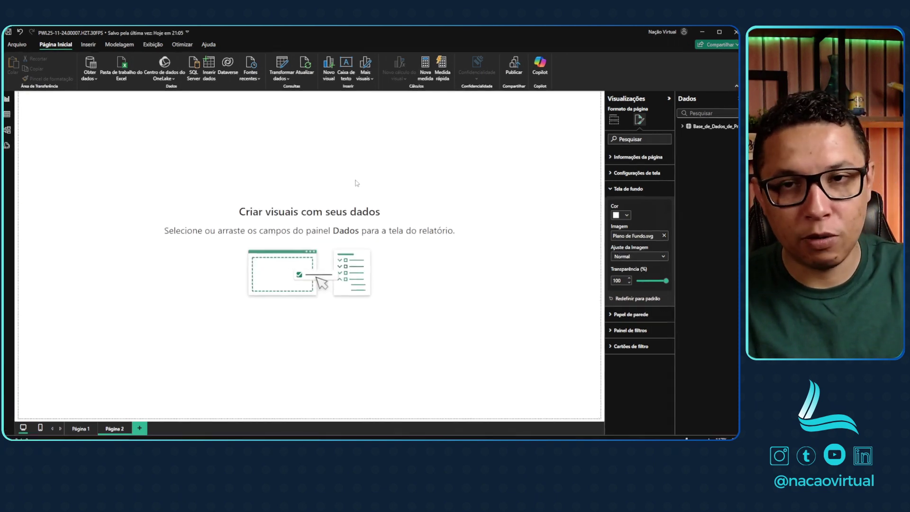
# Set the background image fit to Ajuste and its transparency to 0%
pyautogui.click(652, 256)
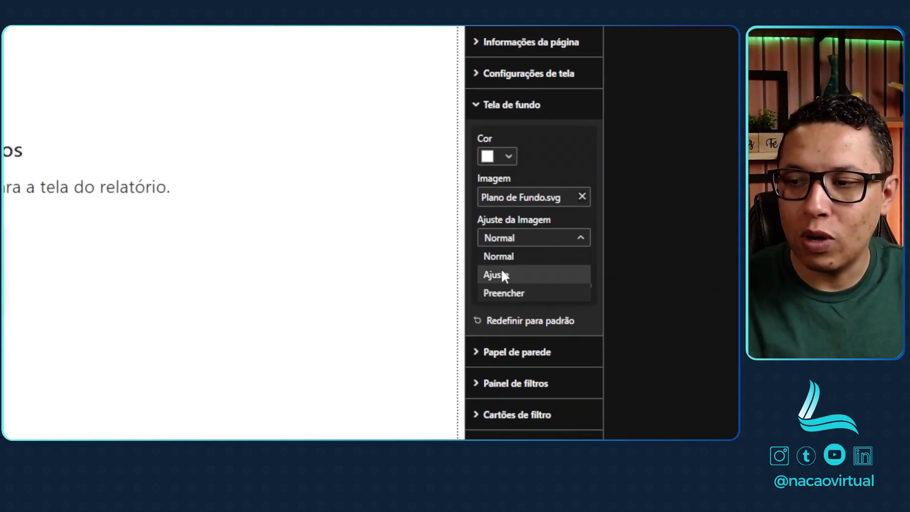
pyautogui.click(503, 273)
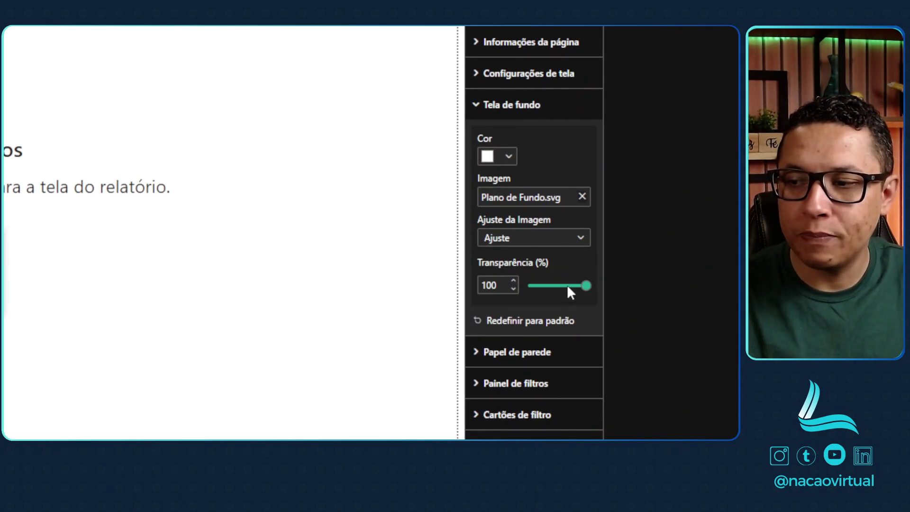
pyautogui.moveTo(584, 284); pyautogui.dragTo(514, 287)
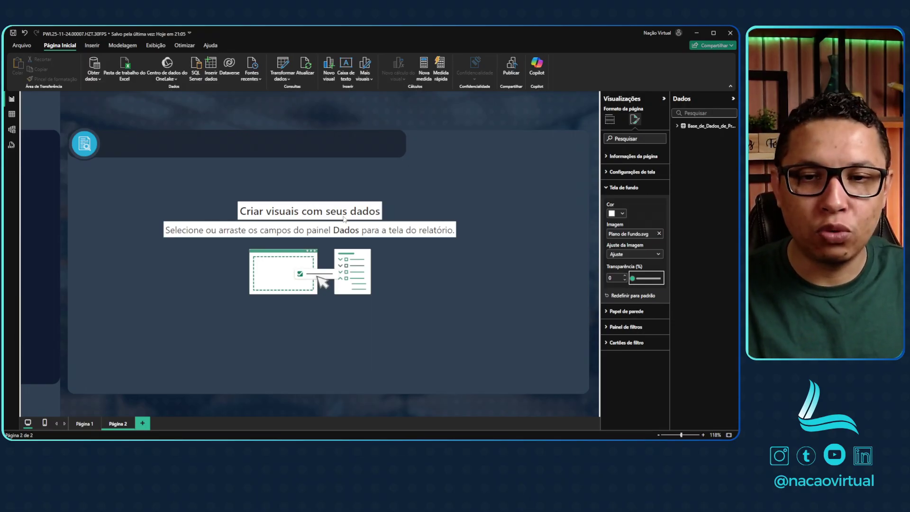
pyautogui.click(232, 184)
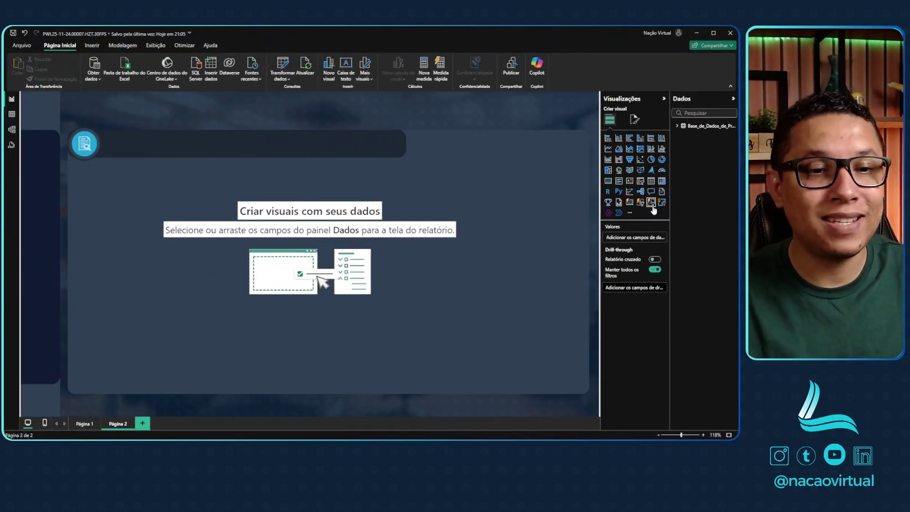
# Check the installed Power BI Desktop version in the program information, and close it
pyautogui.click(212, 47)
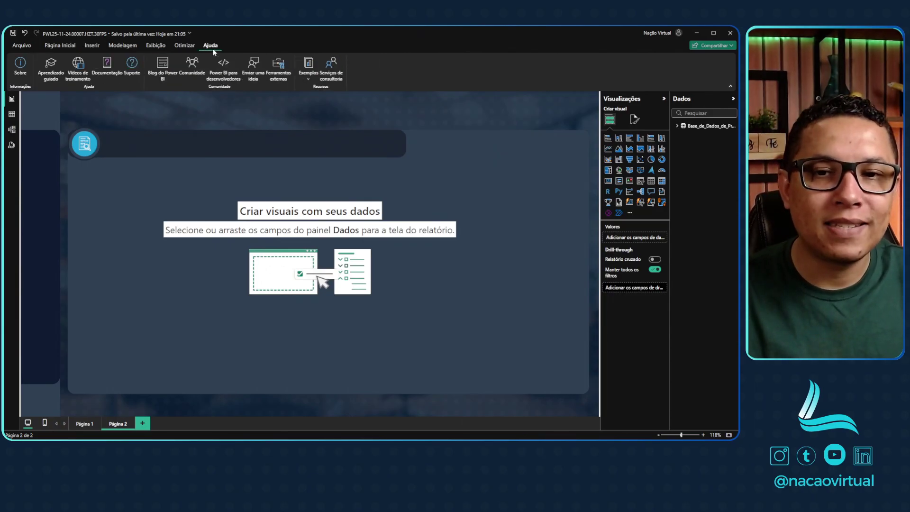
pyautogui.click(20, 69)
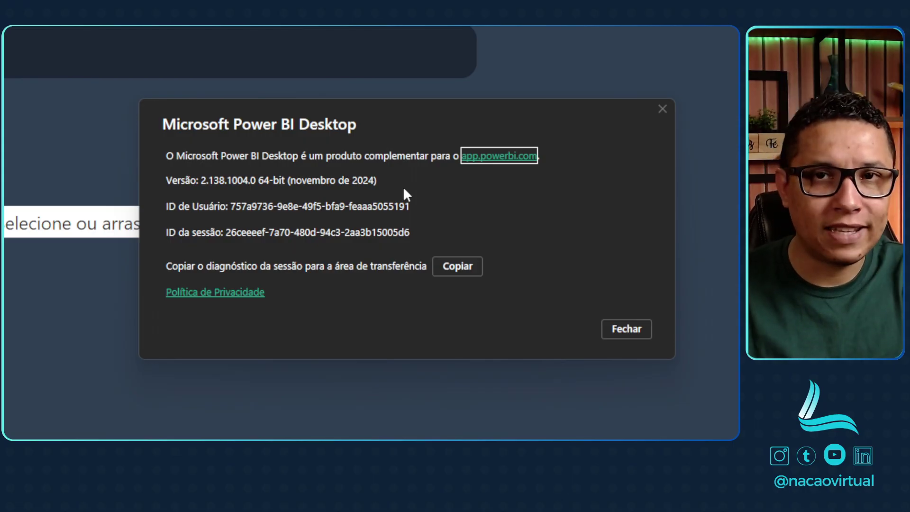
pyautogui.click(645, 331)
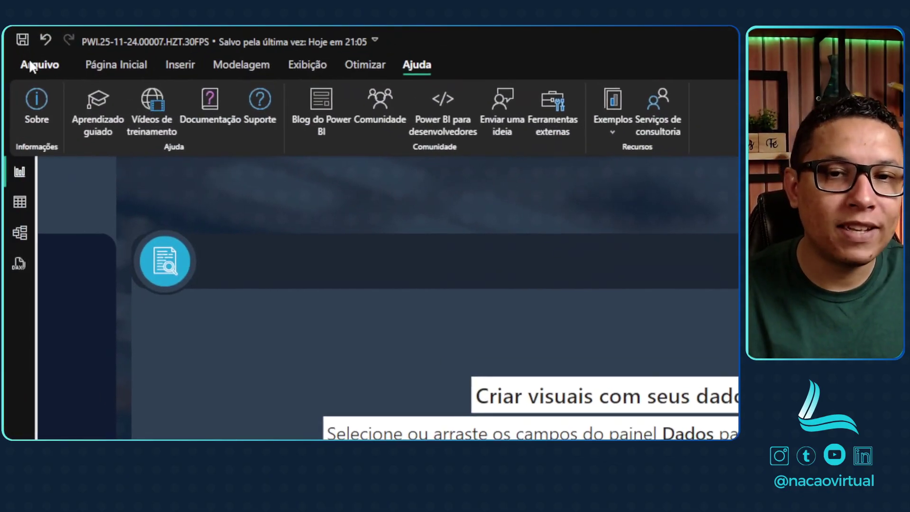
# Make sure the Text slicer visual preview feature is enabled in the global options, and apply the settings
pyautogui.click(30, 61)
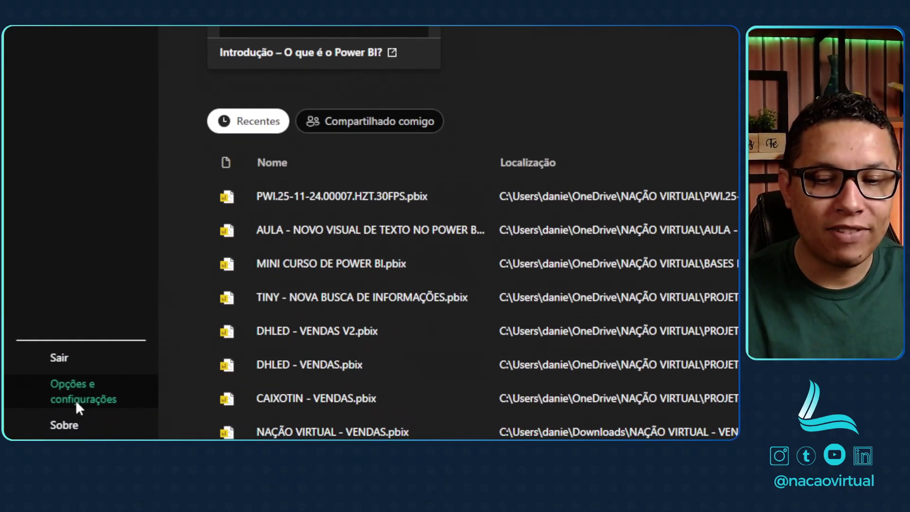
pyautogui.click(75, 400)
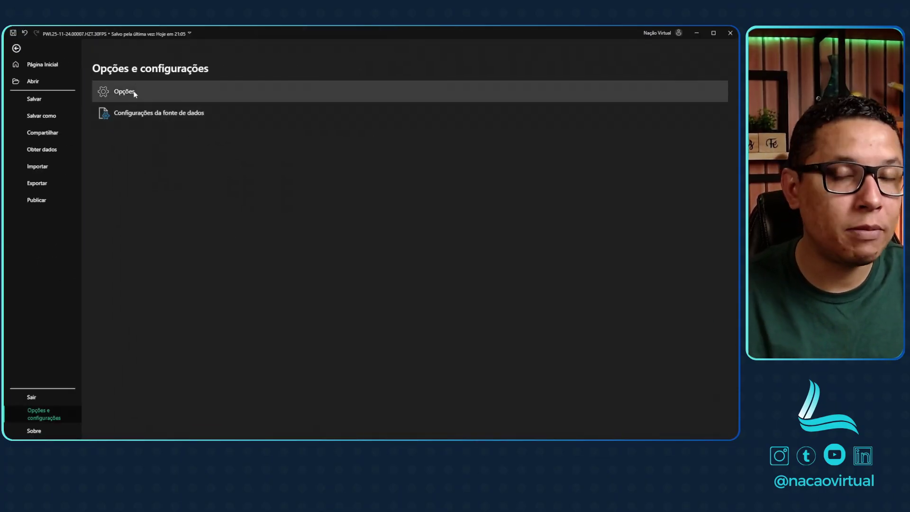
pyautogui.press('Escape')
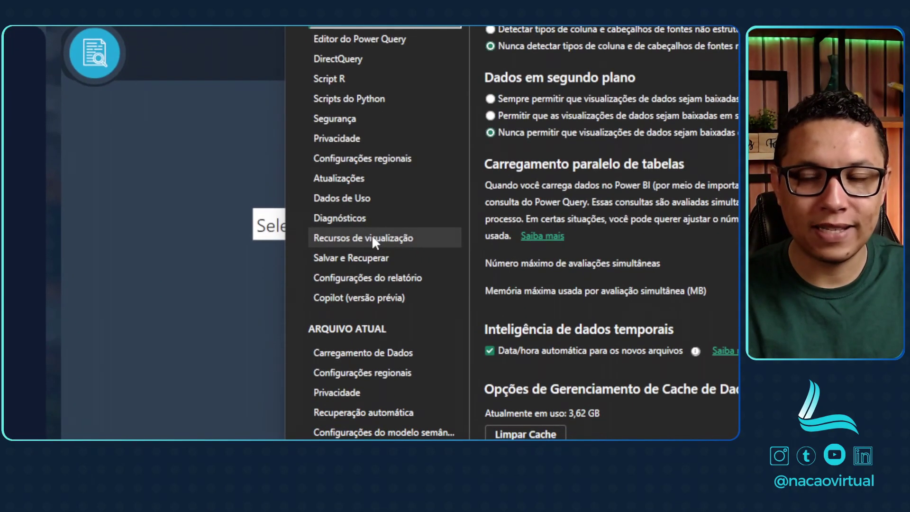
pyautogui.click(372, 236)
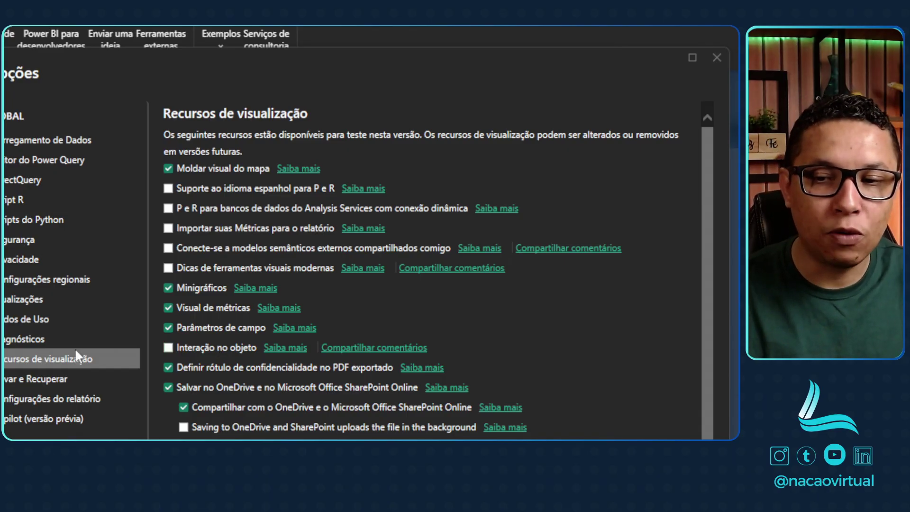
pyautogui.scroll(-3, 268, 332)
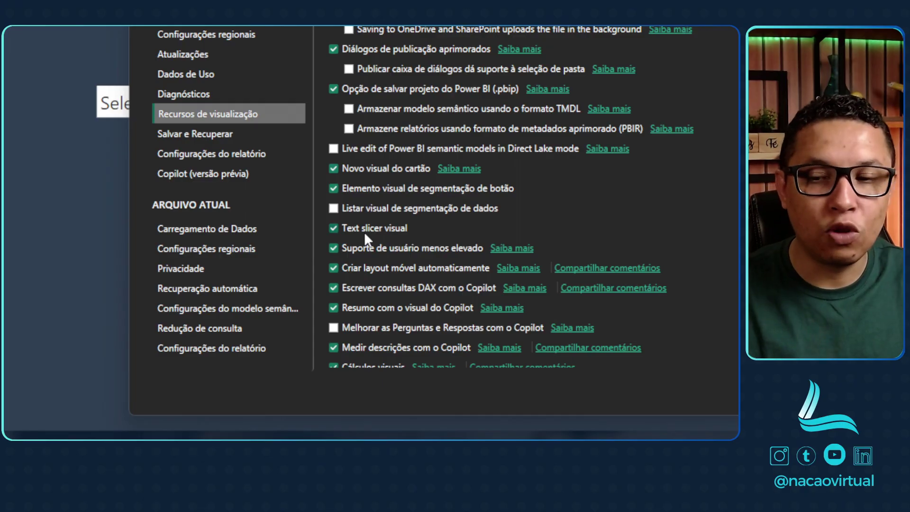
pyautogui.click(334, 229)
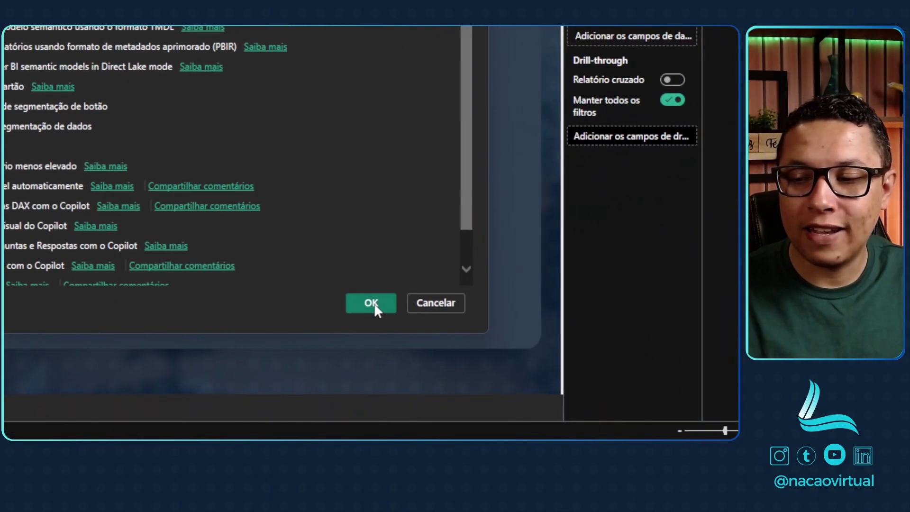
pyautogui.click(376, 309)
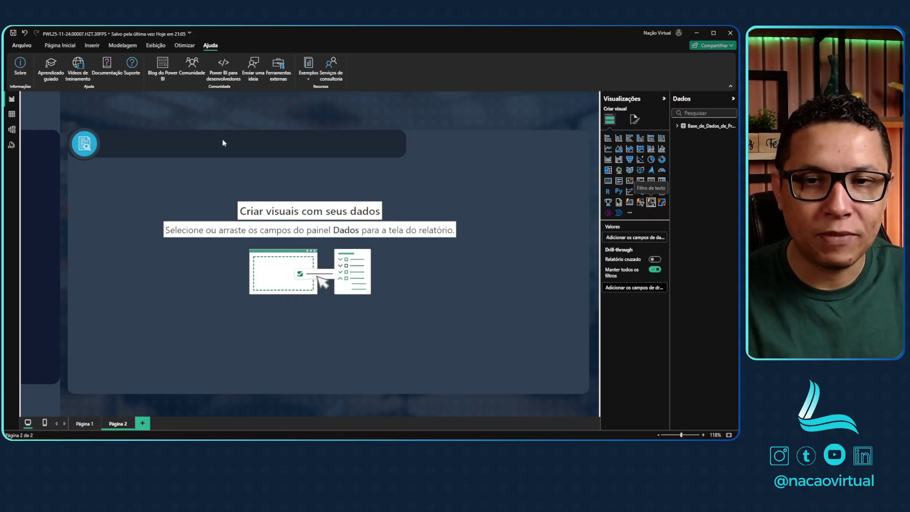
# Insert a table visual on Página 2 and enlarge it to fill most of the panel below the search bar
pyautogui.click(67, 44)
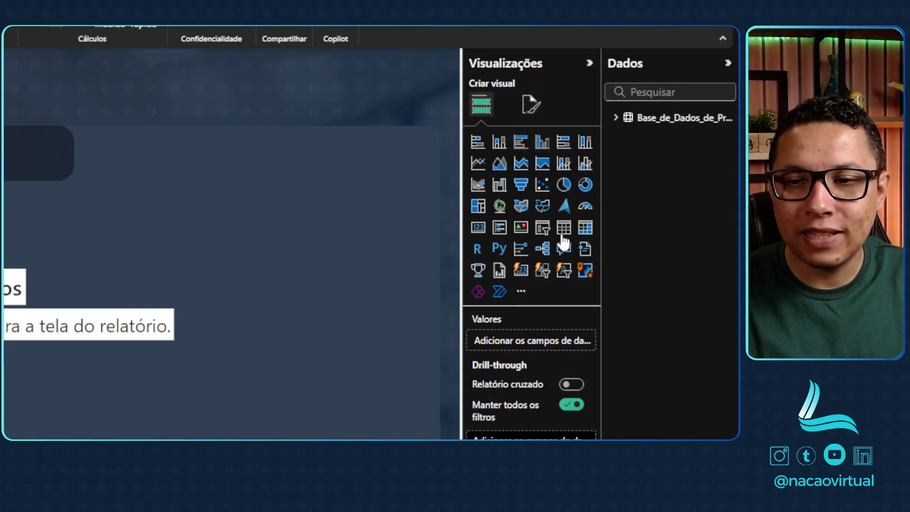
pyautogui.click(562, 236)
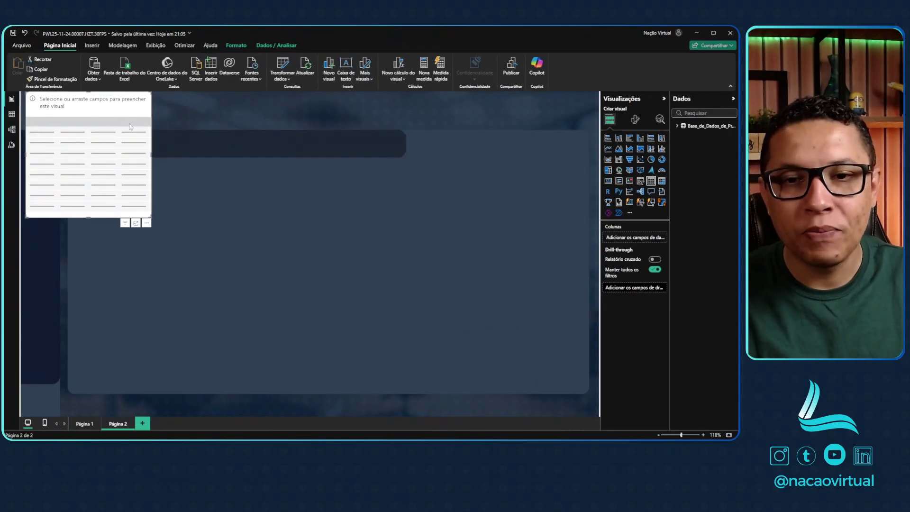
pyautogui.moveTo(162, 180); pyautogui.dragTo(176, 201)
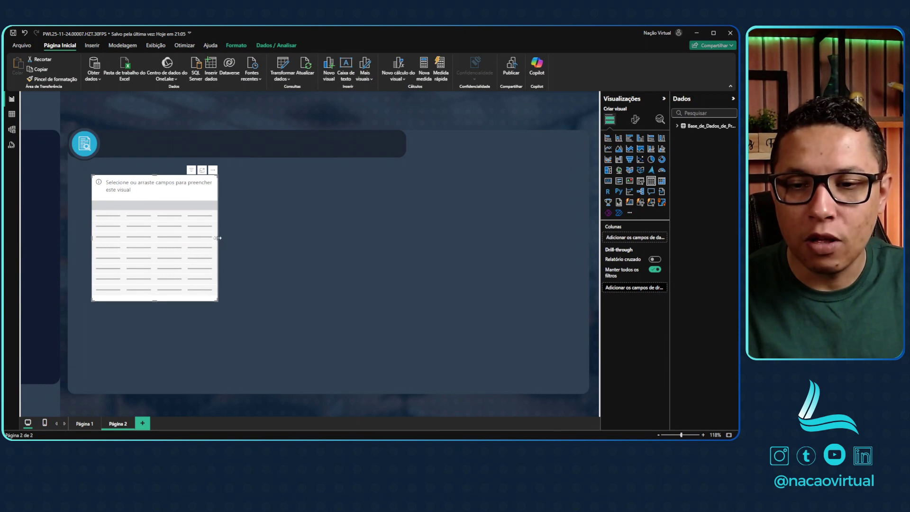
pyautogui.moveTo(218, 238); pyautogui.dragTo(545, 223)
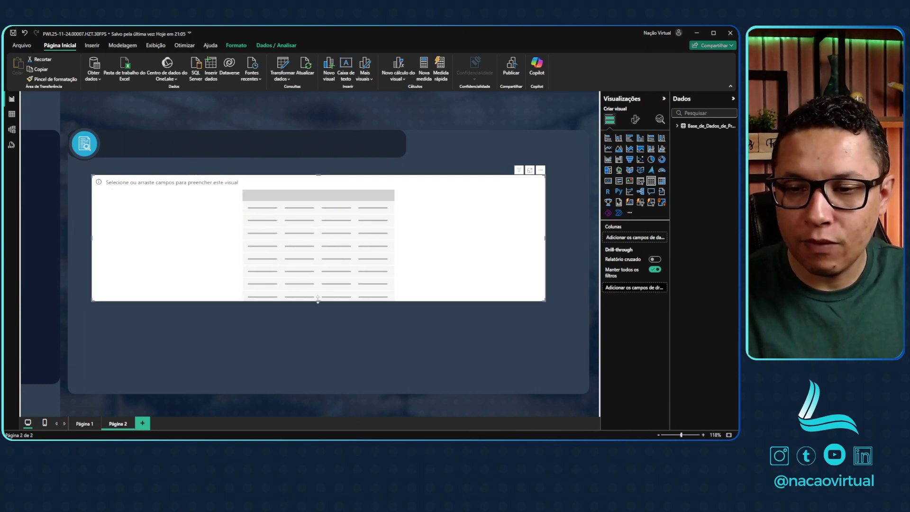
pyautogui.moveTo(317, 300); pyautogui.dragTo(313, 380)
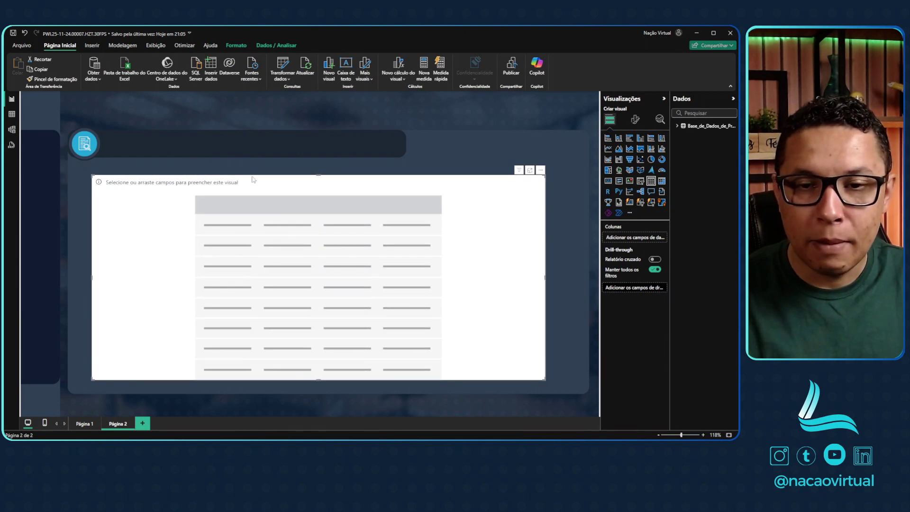
pyautogui.moveTo(254, 180); pyautogui.dragTo(237, 168)
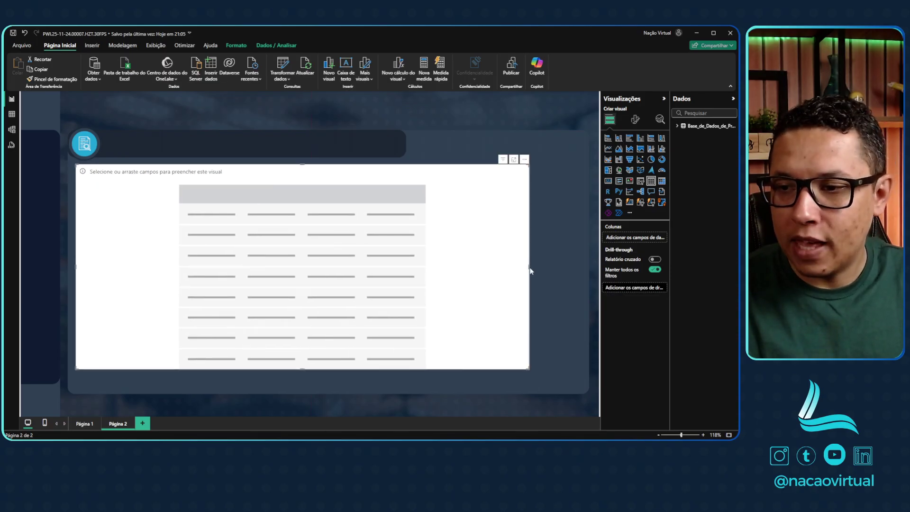
pyautogui.moveTo(530, 271); pyautogui.dragTo(571, 265)
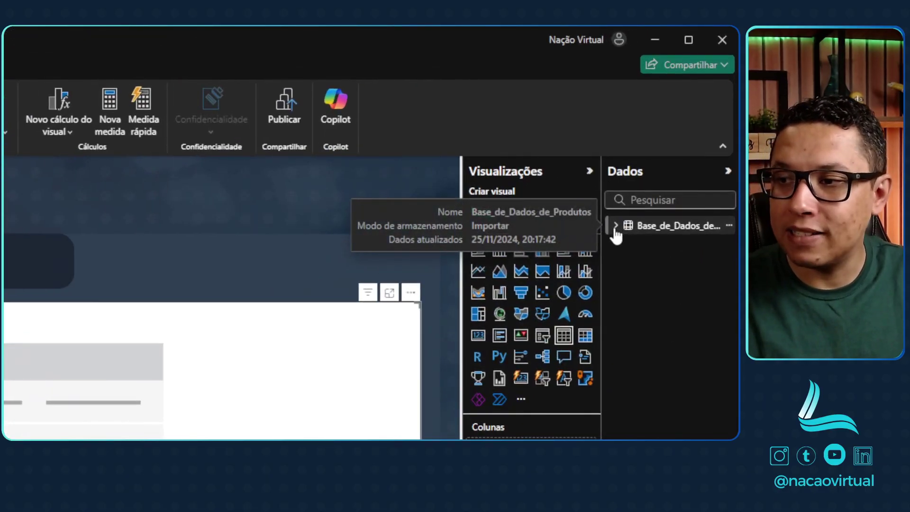
# Add the ID Produto, Descrição, Marca and Categoria fields from the product database as the table's columns
pyautogui.click(615, 226)
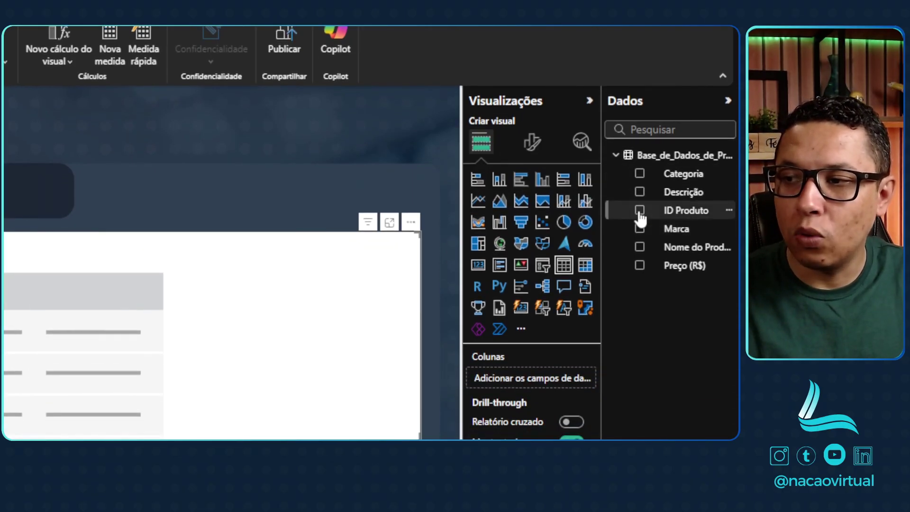
pyautogui.click(639, 212)
pyautogui.click(640, 192)
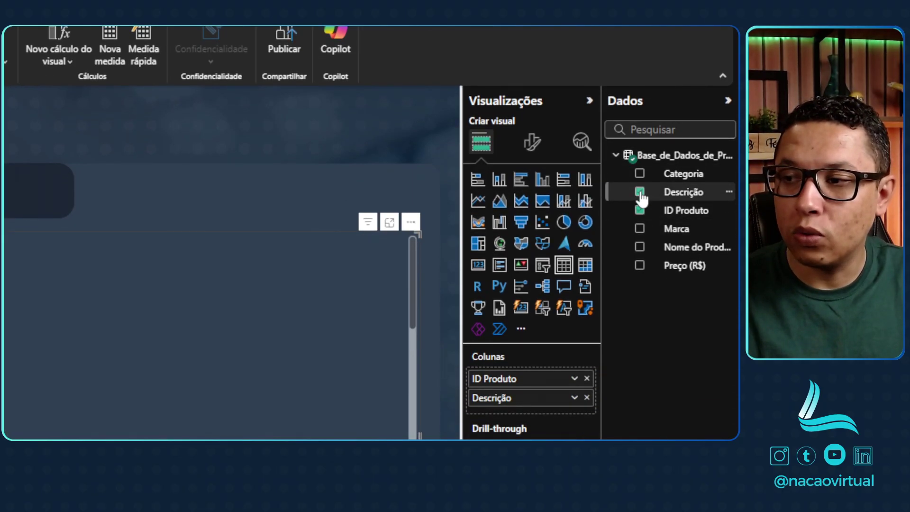
pyautogui.click(639, 228)
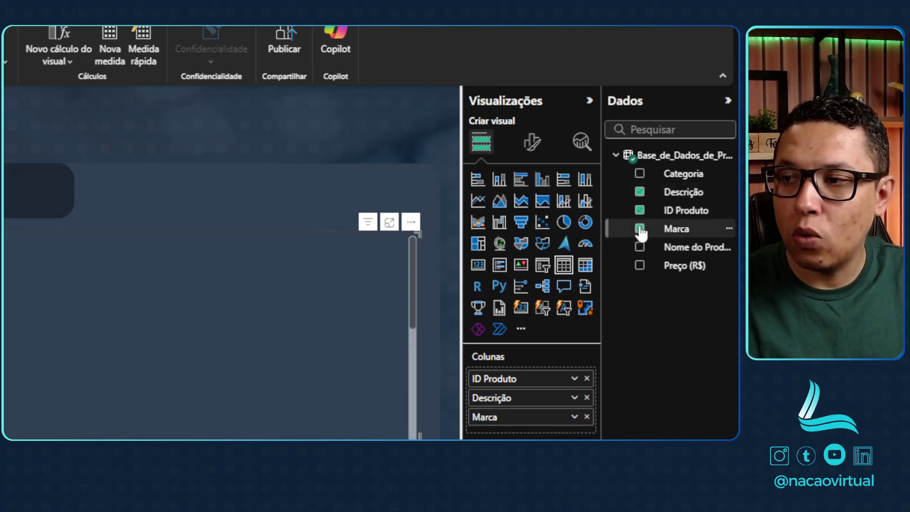
pyautogui.click(639, 174)
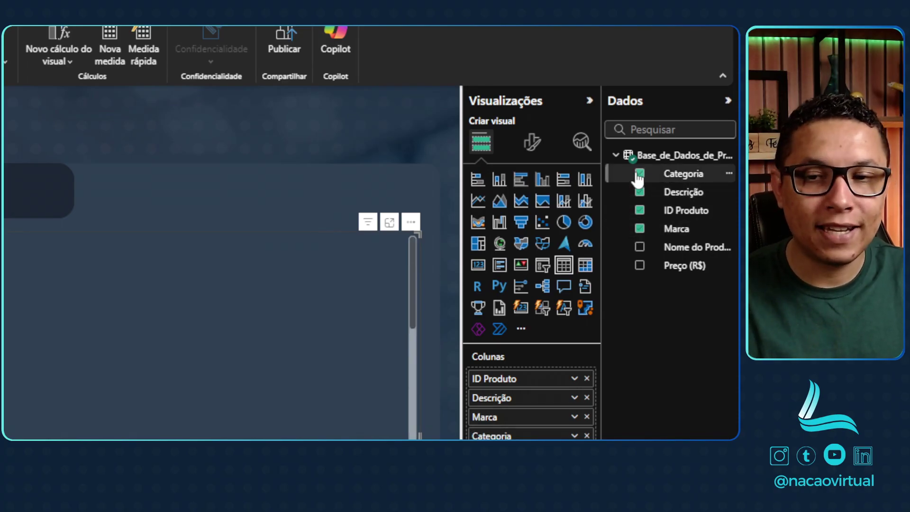
# Set the font size of the product table's values and column headers to 14
pyautogui.click(536, 151)
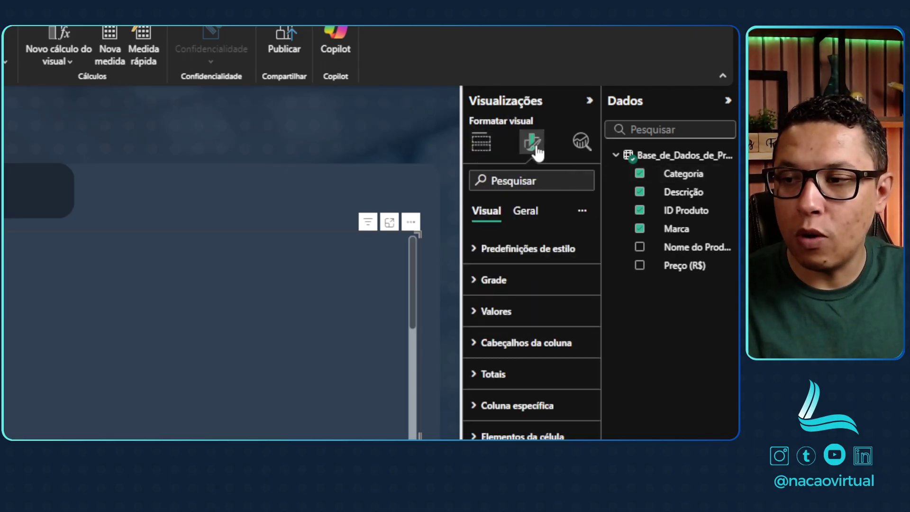
pyautogui.click(519, 311)
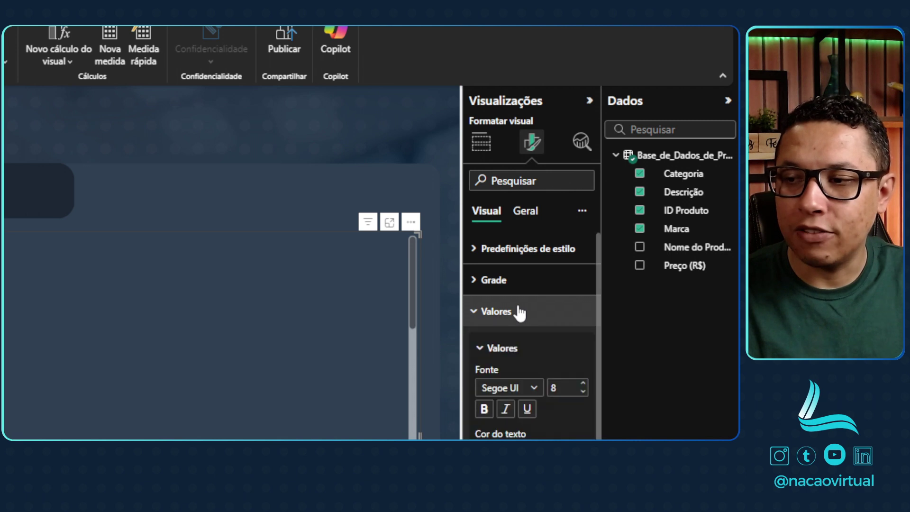
pyautogui.click(583, 385)
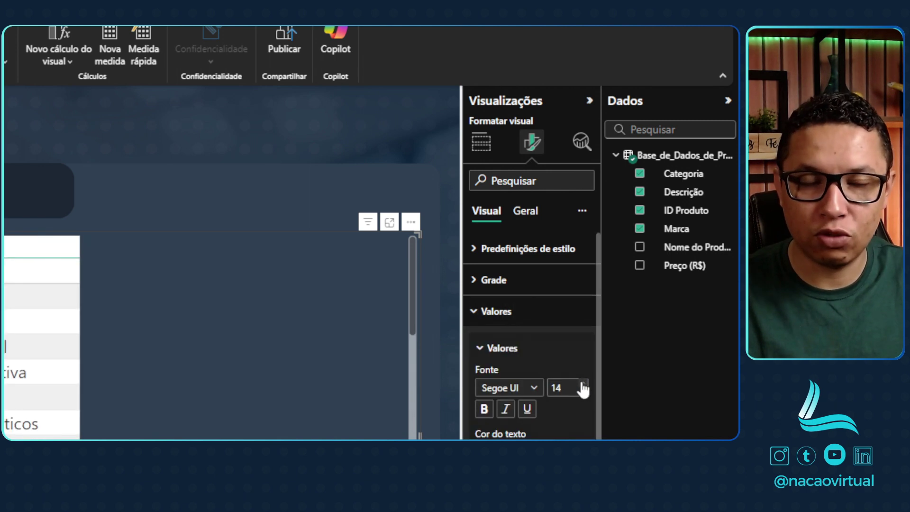
pyautogui.click(521, 316)
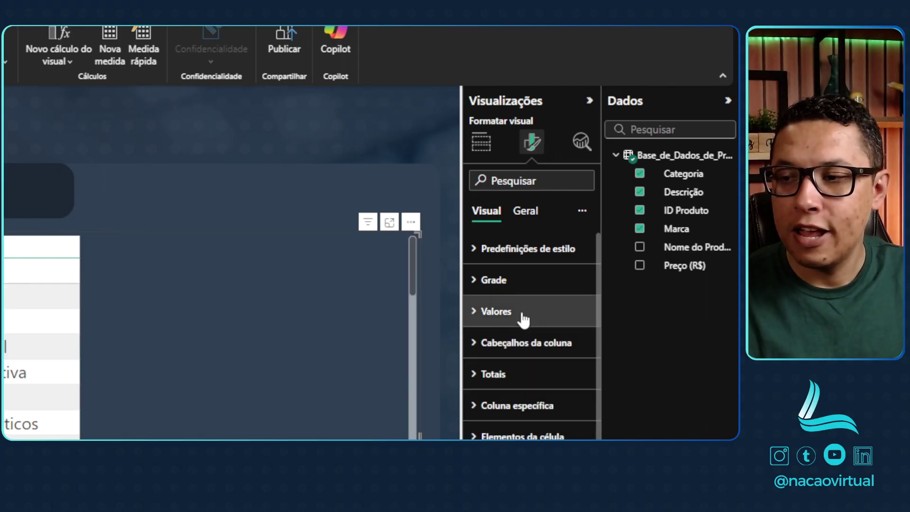
pyautogui.click(522, 337)
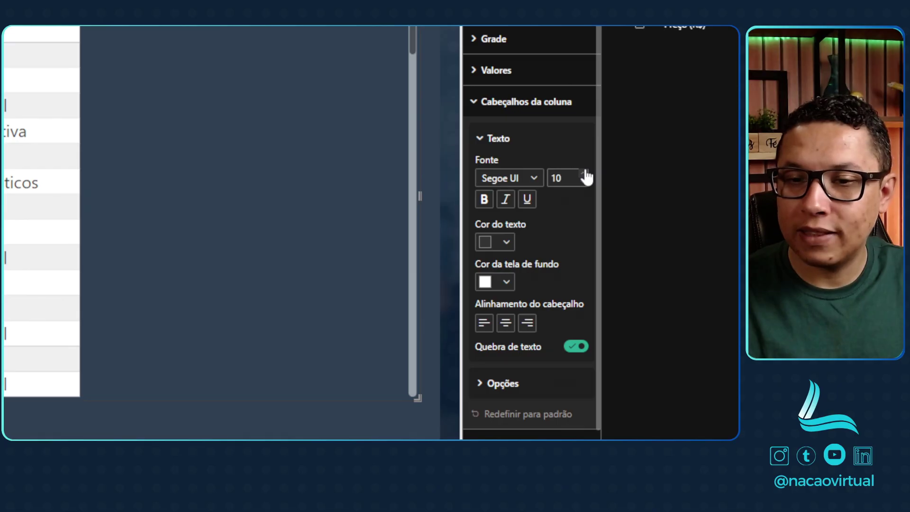
pyautogui.click(585, 174)
pyautogui.click(586, 174)
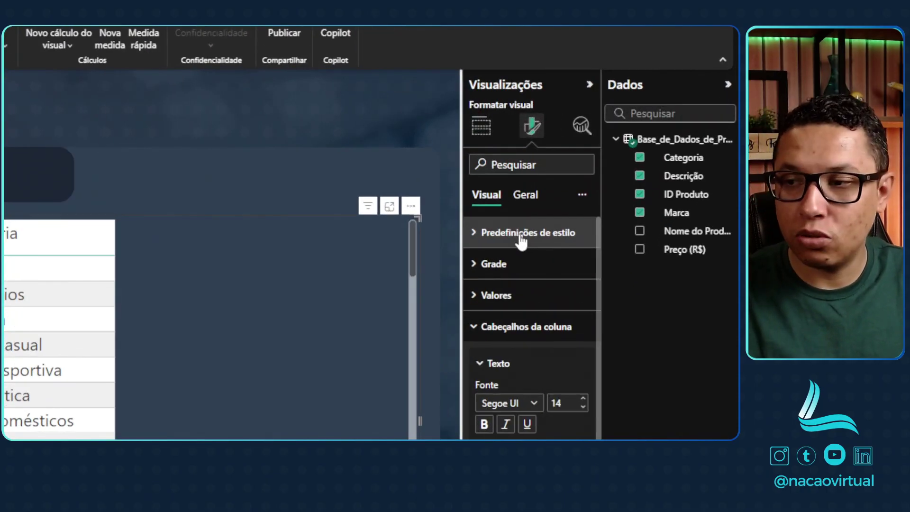
# Apply the Nenhum style preset to the product table
pyautogui.click(521, 237)
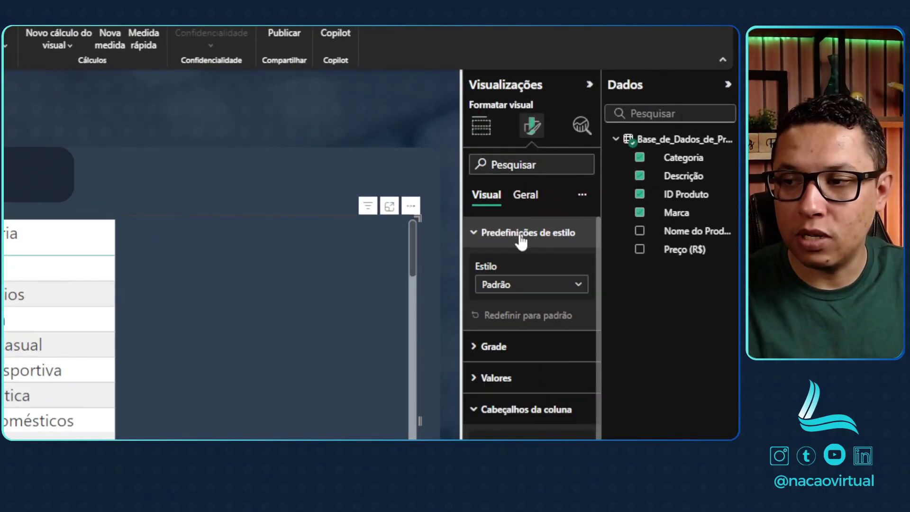
pyautogui.click(509, 295)
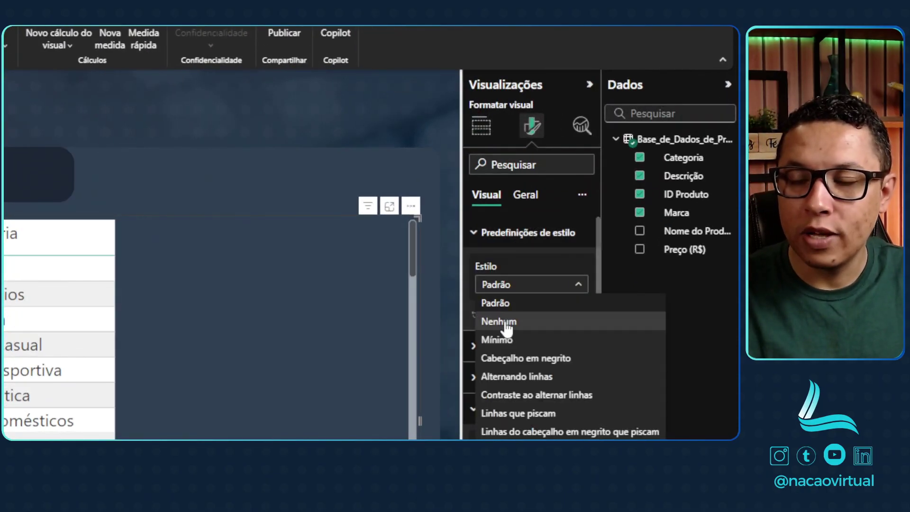
pyautogui.click(504, 320)
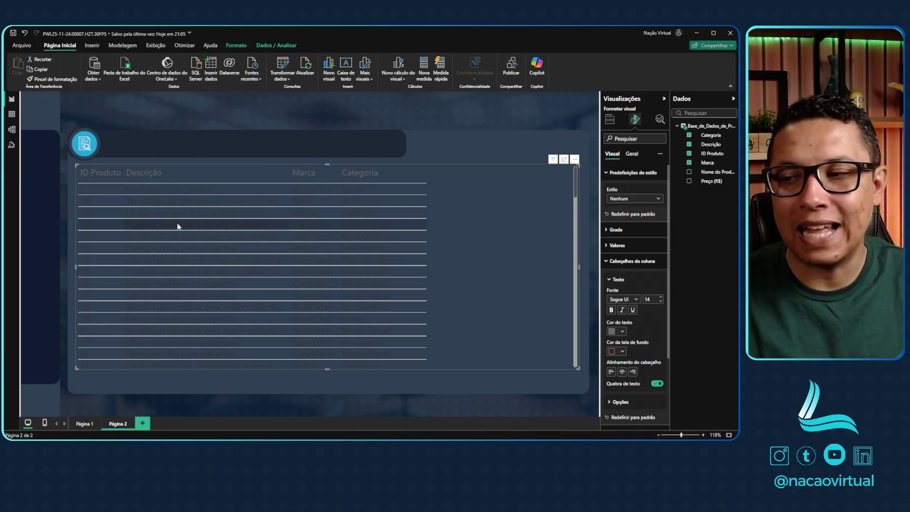
pyautogui.click(618, 173)
pyautogui.click(631, 223)
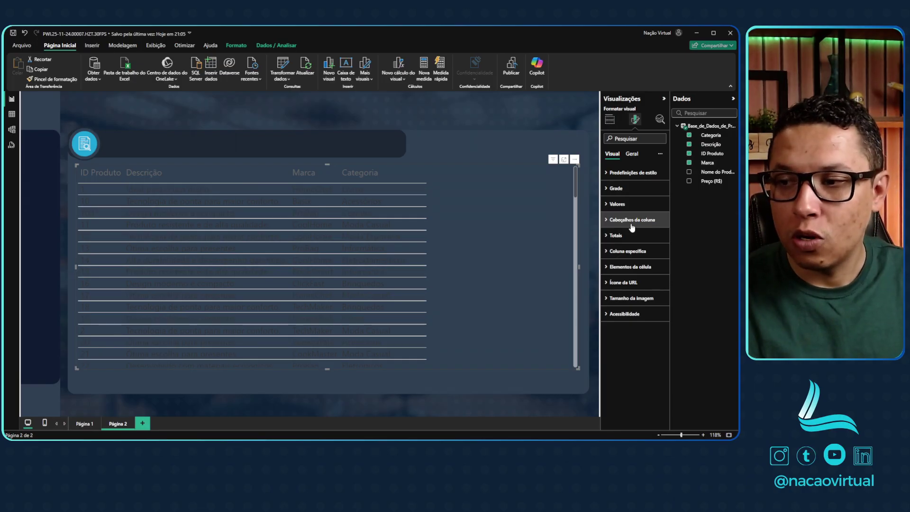
# Set both the text colour and the alternate text colour of the table's values to white
pyautogui.click(629, 208)
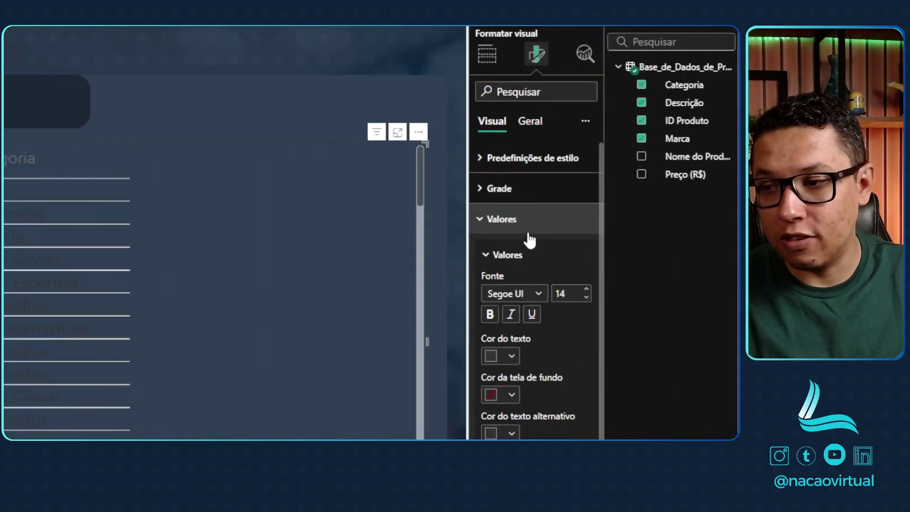
pyautogui.click(510, 363)
pyautogui.click(493, 412)
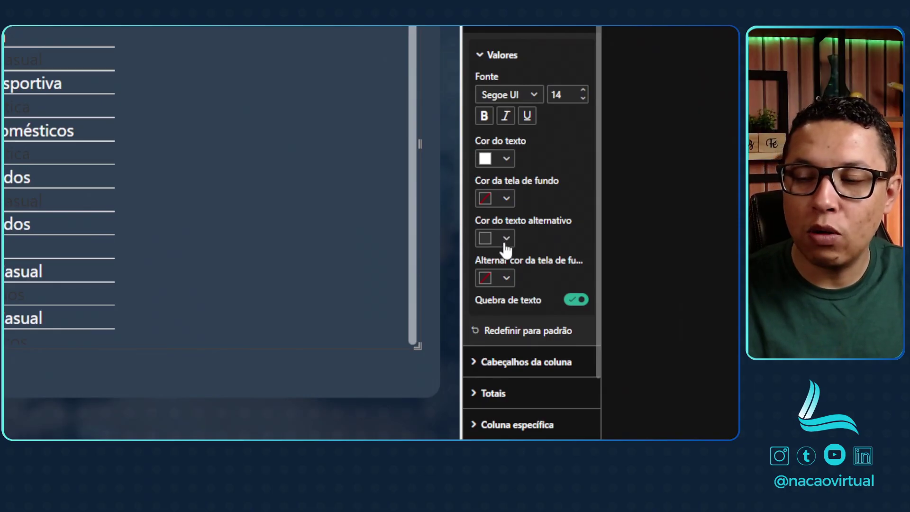
pyautogui.click(505, 242)
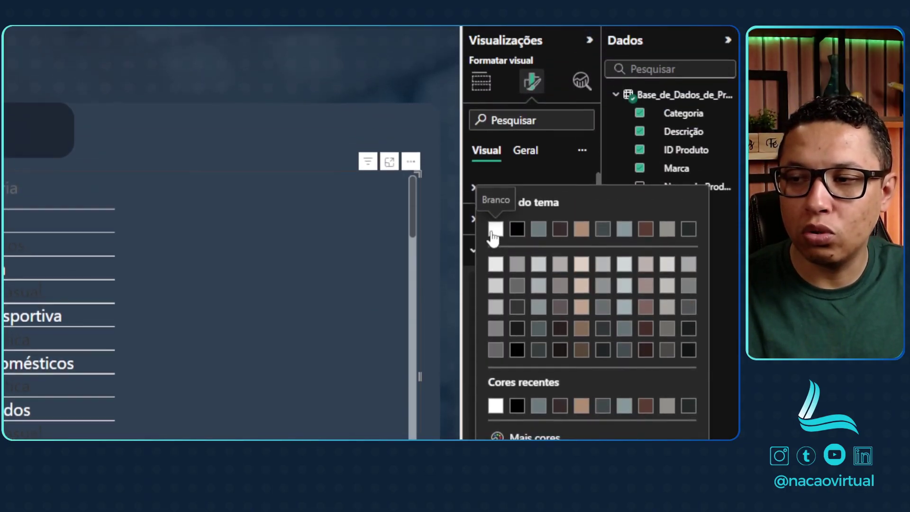
pyautogui.click(495, 229)
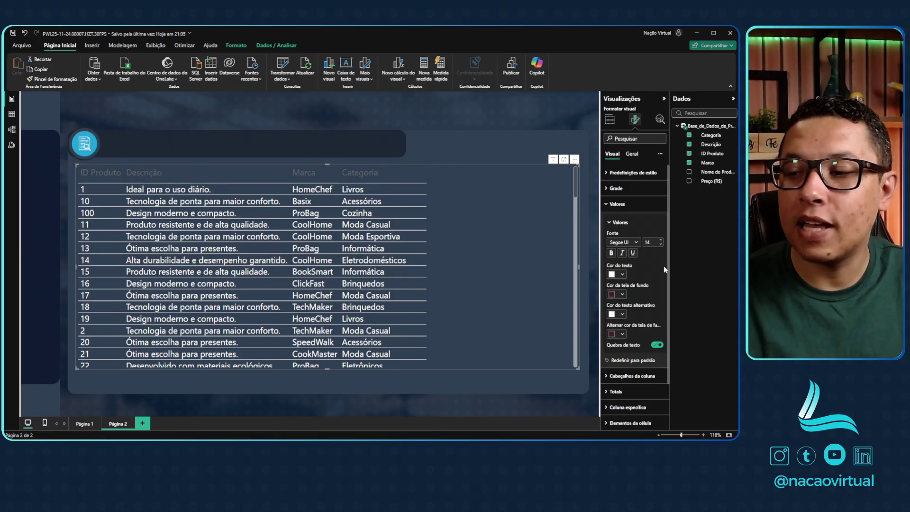
# Set the text colour of the table's column headers to white, and deselect the table
pyautogui.click(628, 205)
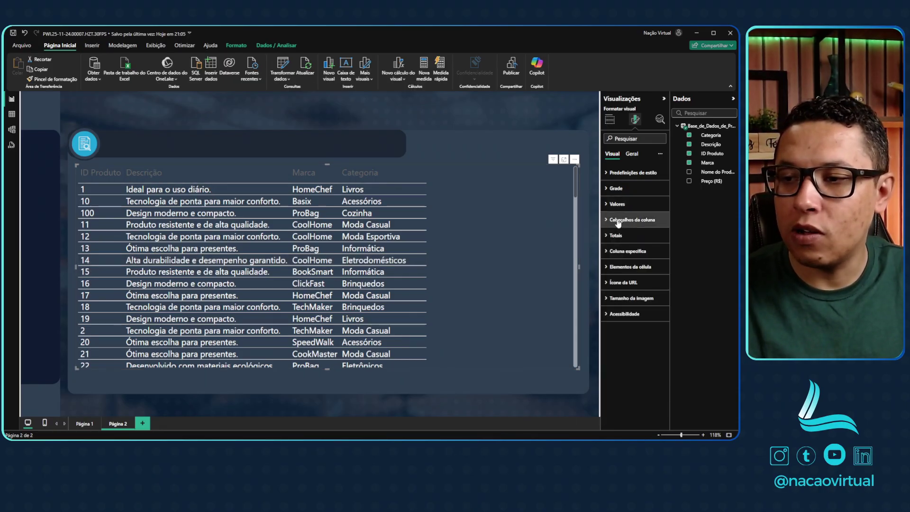
pyautogui.click(628, 219)
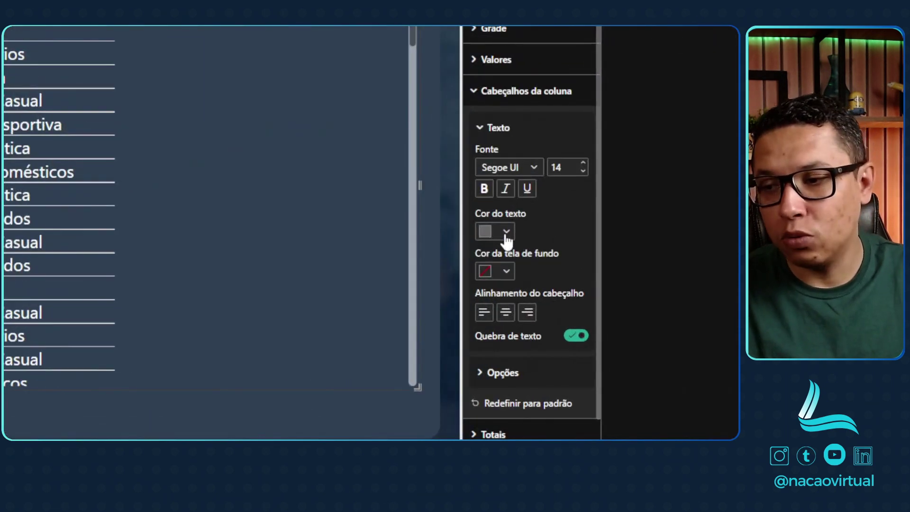
pyautogui.click(622, 291)
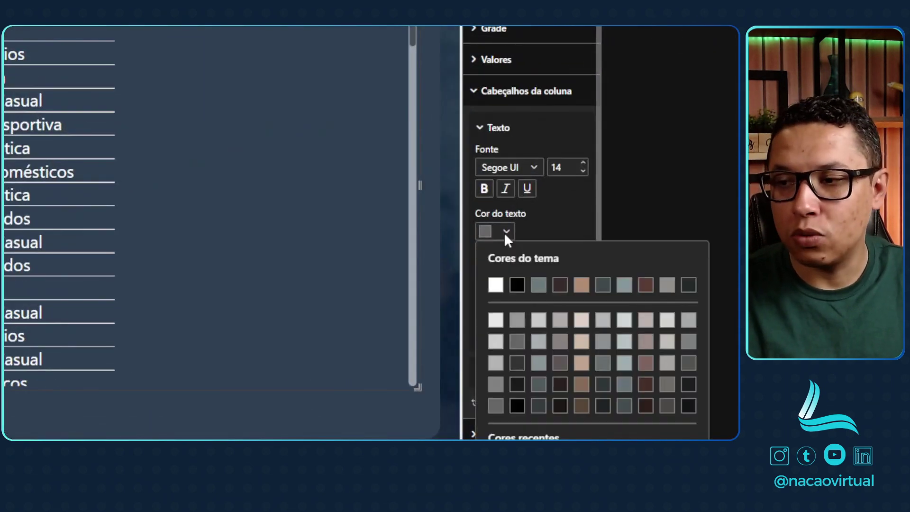
pyautogui.click(495, 286)
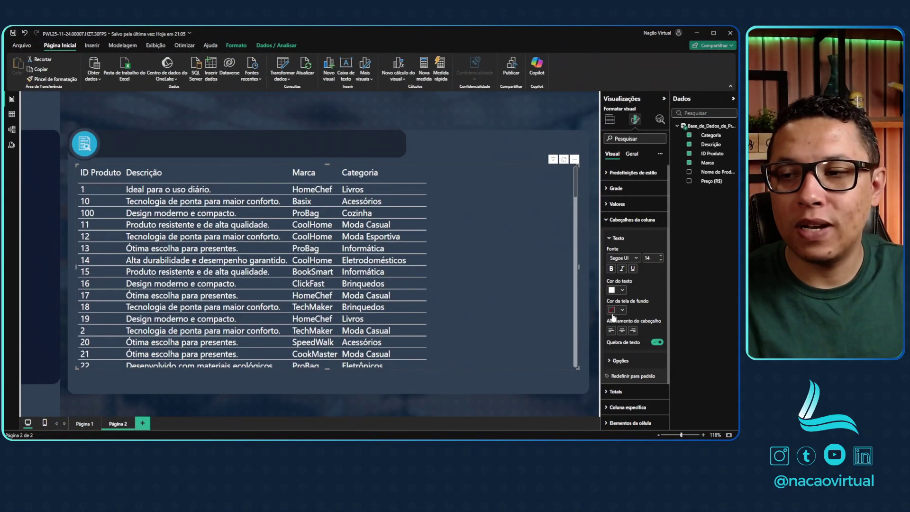
pyautogui.click(282, 113)
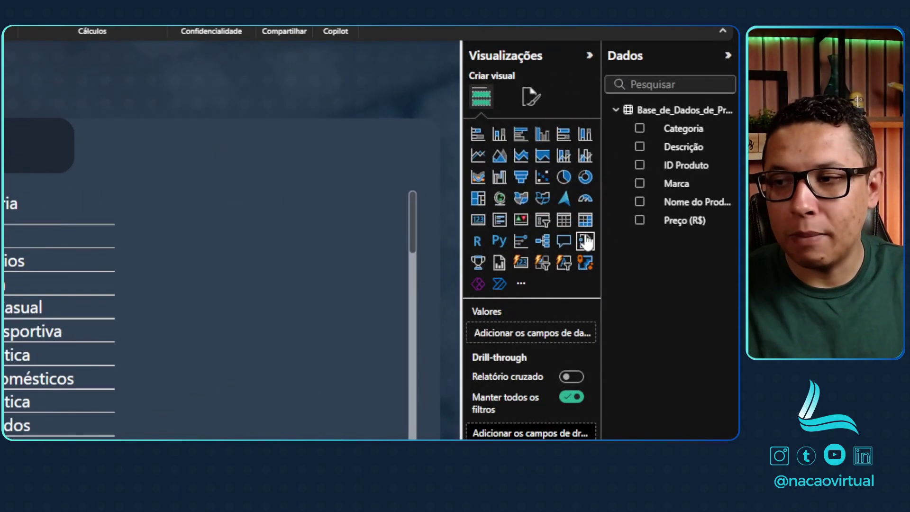
# Insert a text slicer visual and resize it to fit inside the search bar beside the round icon
pyautogui.click(563, 266)
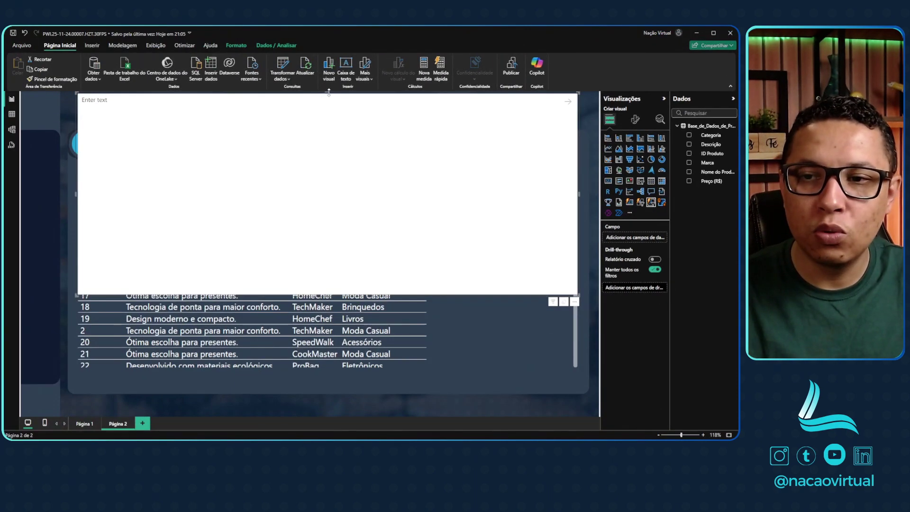
pyautogui.moveTo(335, 95); pyautogui.dragTo(330, 277)
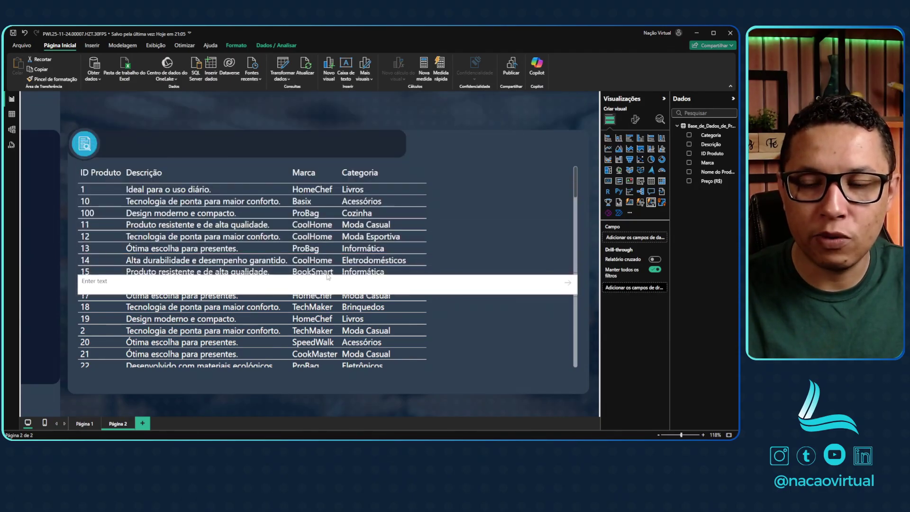
pyautogui.moveTo(561, 285); pyautogui.dragTo(403, 149)
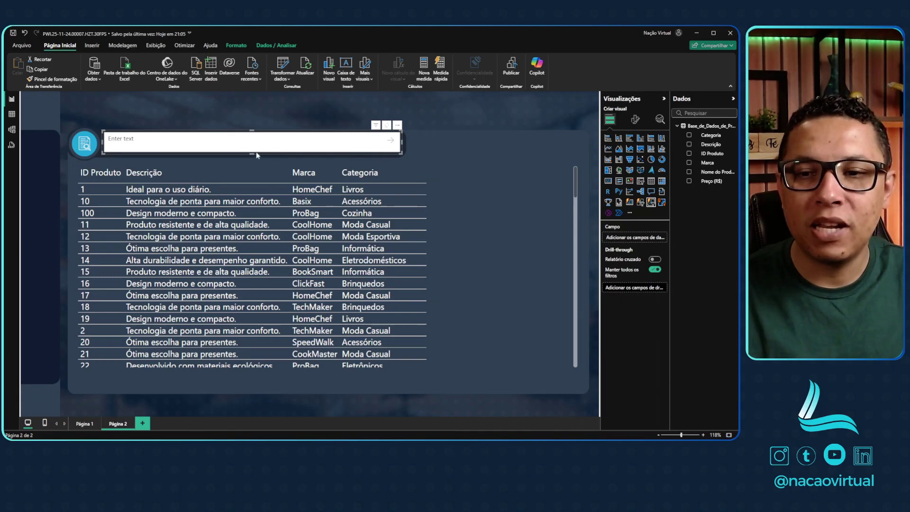
pyautogui.click(398, 126)
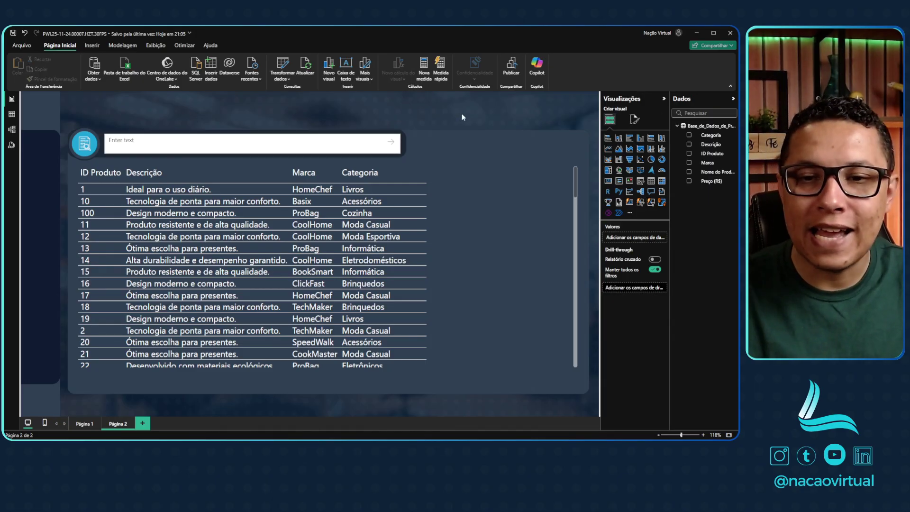
# Try searching for "Design" in the text slicer without a field assigned
pyautogui.click(184, 142)
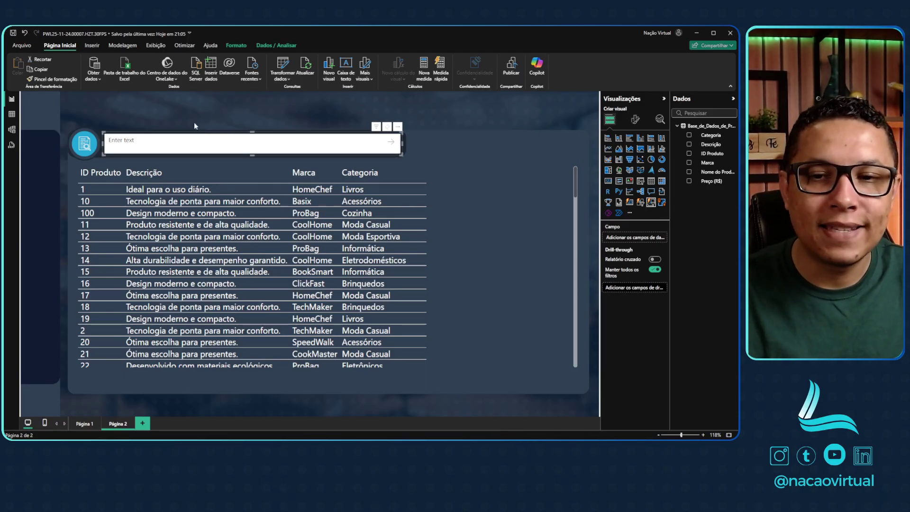
pyautogui.click(163, 145)
pyautogui.write('Des')
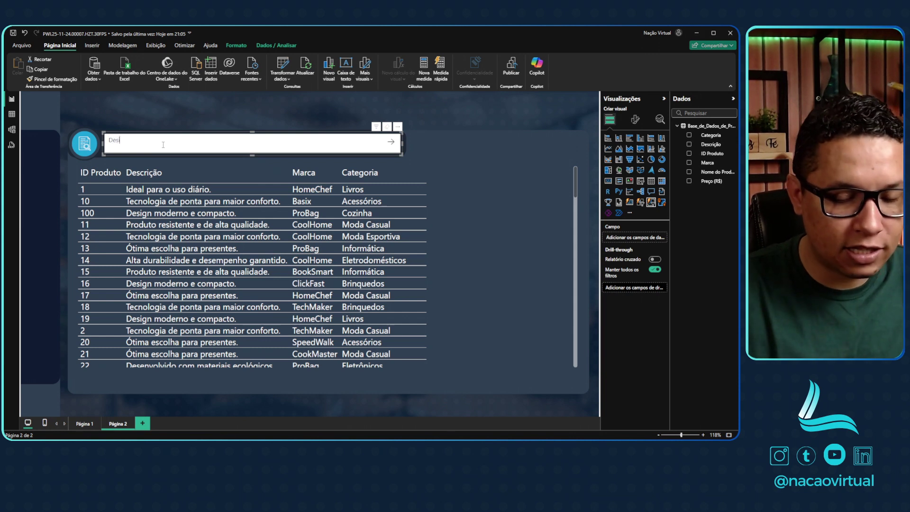
pyautogui.write('ign')
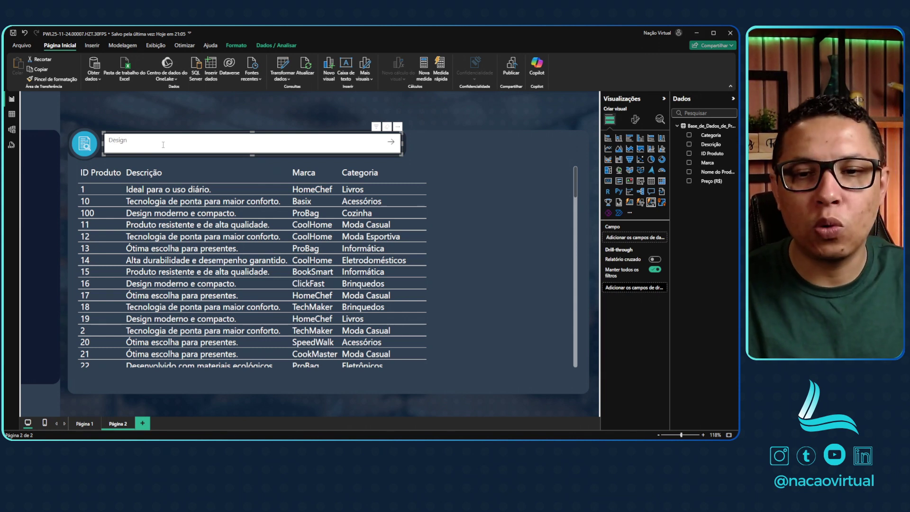
pyautogui.press('Return')
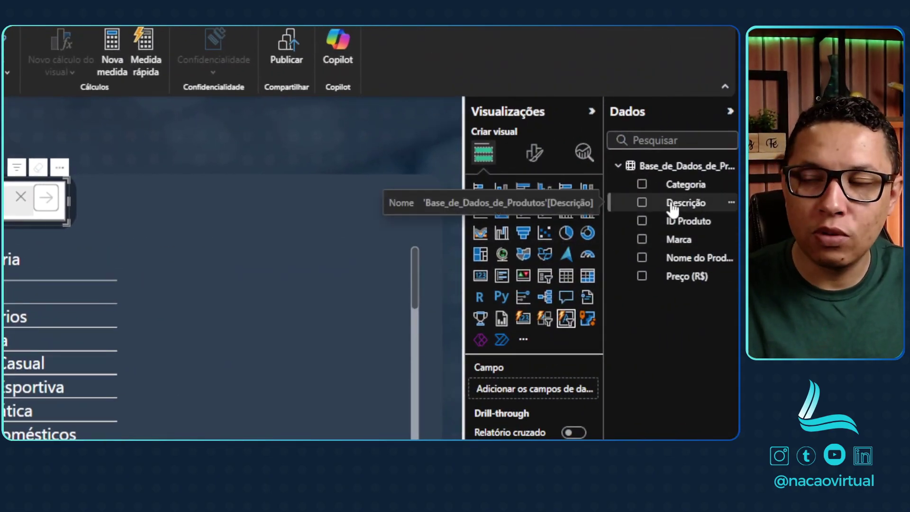
# Assign the Descrição field to the text slicer and filter the table by the keyword "design"
pyautogui.moveTo(674, 208); pyautogui.dragTo(553, 395)
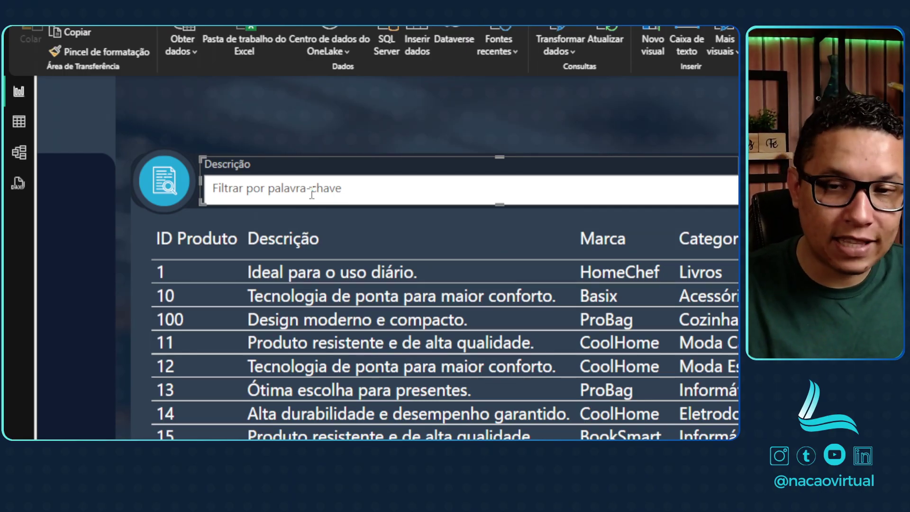
pyautogui.click(312, 194)
pyautogui.write('des')
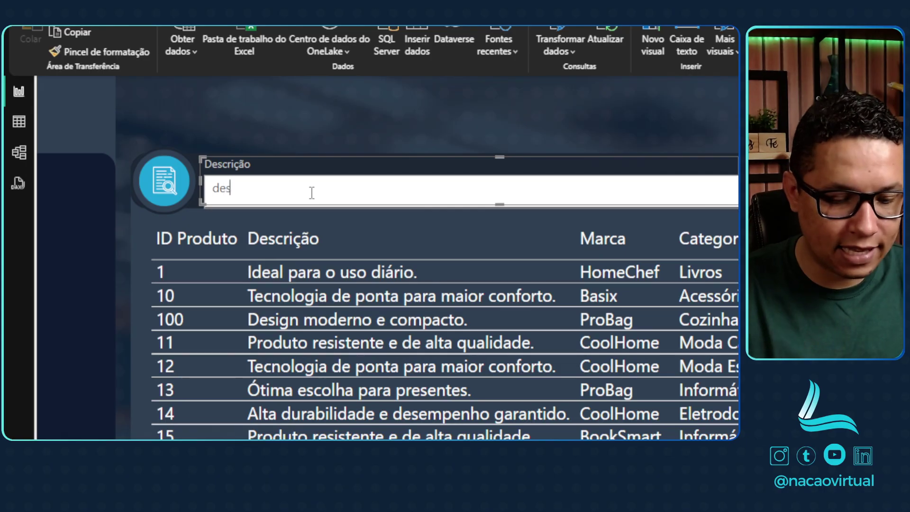
pyautogui.write('ign')
pyautogui.press('Return')
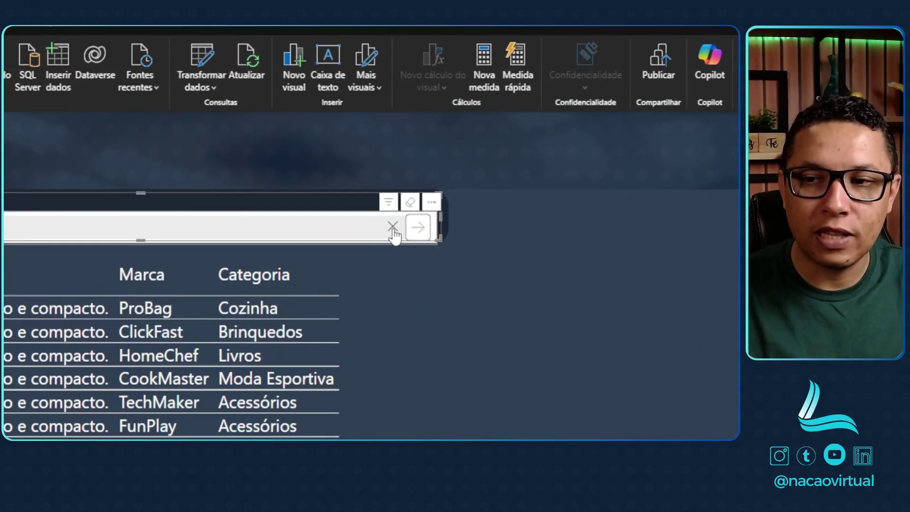
# Clear the "design" filter and filter the table by the keyword "ótima"
pyautogui.click(392, 228)
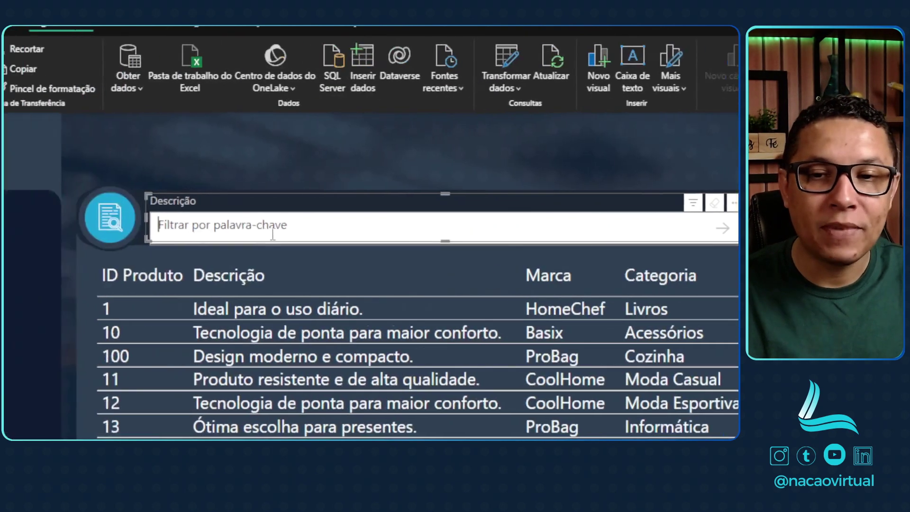
pyautogui.click(319, 229)
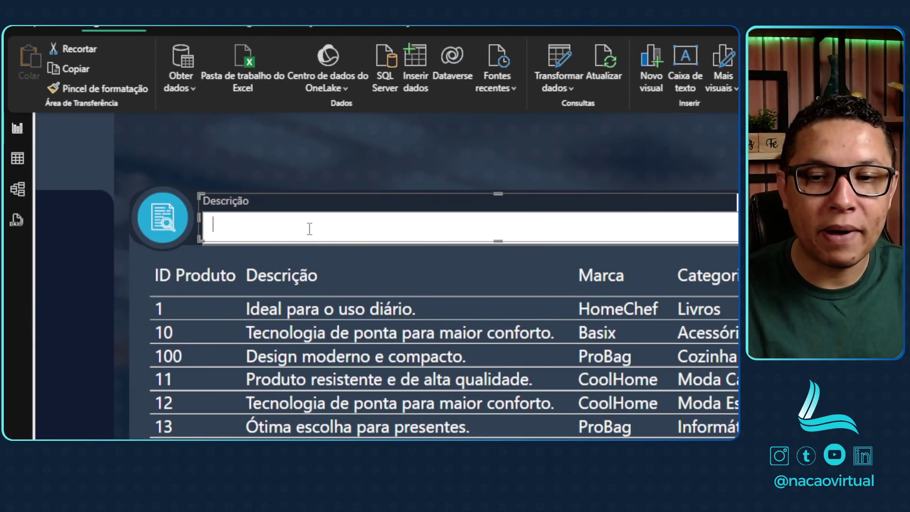
pyautogui.write('ót')
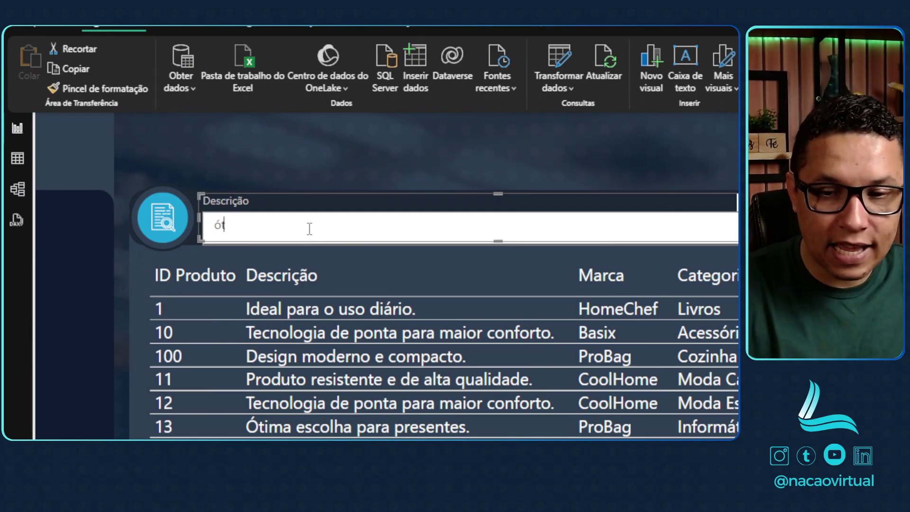
pyautogui.write('ima')
pyautogui.press('Return')
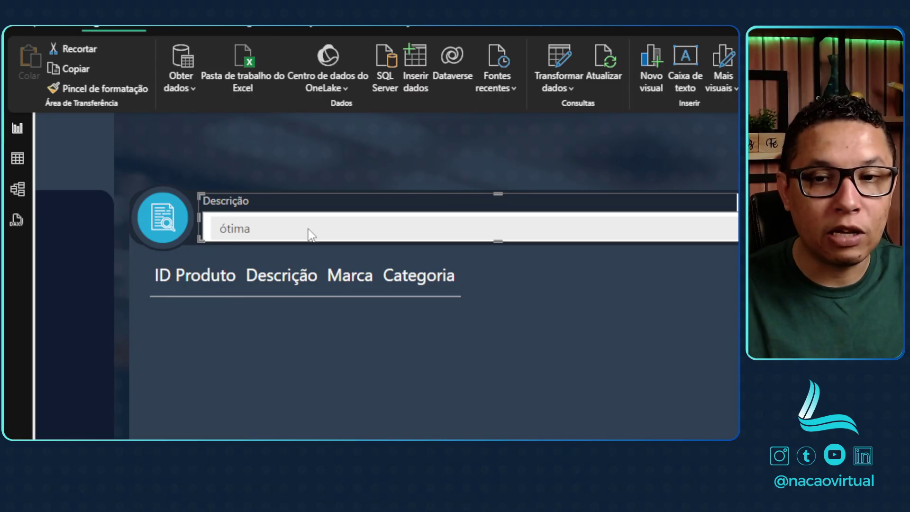
# Clear the "ótima" search and filter the table by the capitalised keyword "Ótima", checking the matching rows
pyautogui.press('BackSpace')
pyautogui.press('BackSpace')
pyautogui.press('BackSpace')
pyautogui.press('BackSpace')
pyautogui.press('BackSpace')
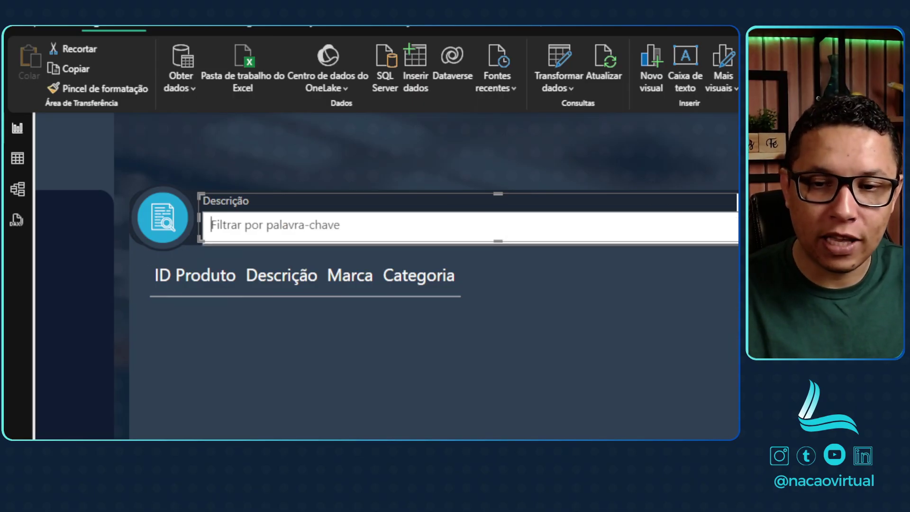
pyautogui.press('Return')
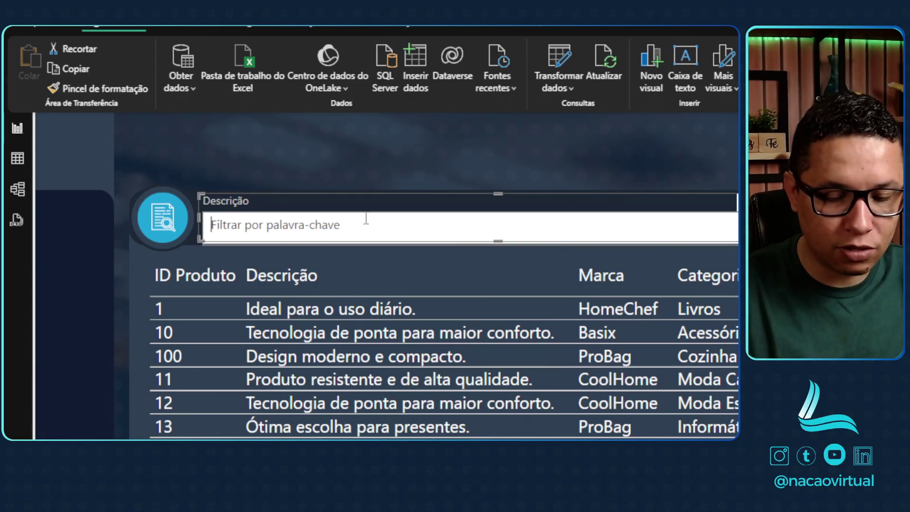
pyautogui.write('Ótima')
pyautogui.press('Return')
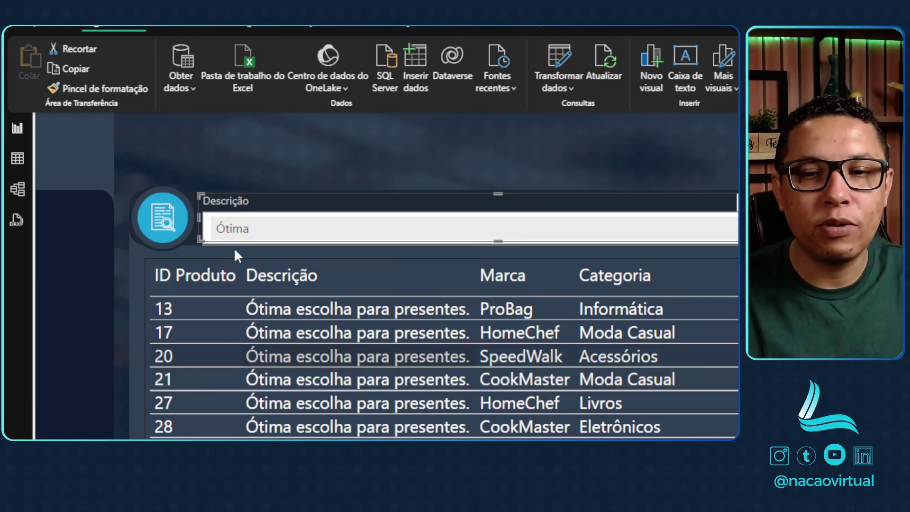
pyautogui.scroll(-1, 290, 356)
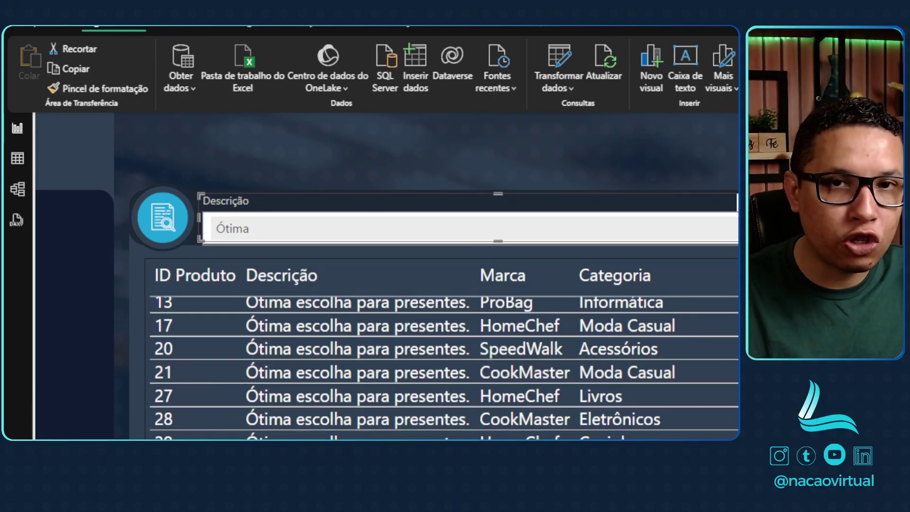
pyautogui.scroll(1, 664, 355)
# Clear the text slicer's search and set its input placeholder text to "Digite o termo de pesquisa"
pyautogui.click(378, 211)
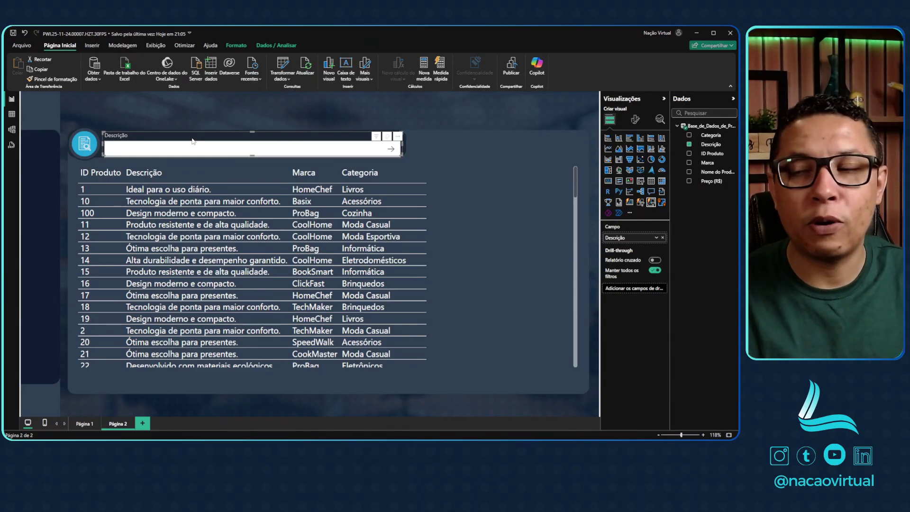
pyautogui.click(635, 120)
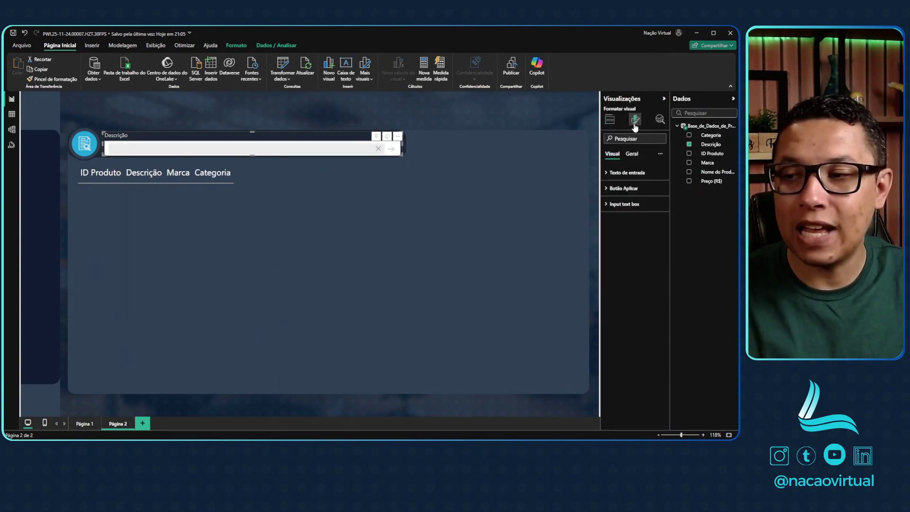
pyautogui.click(630, 174)
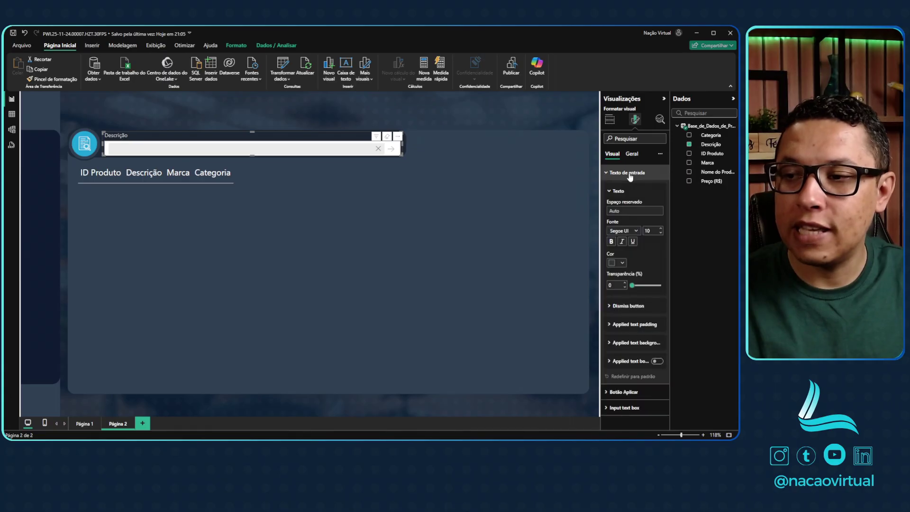
pyautogui.click(290, 144)
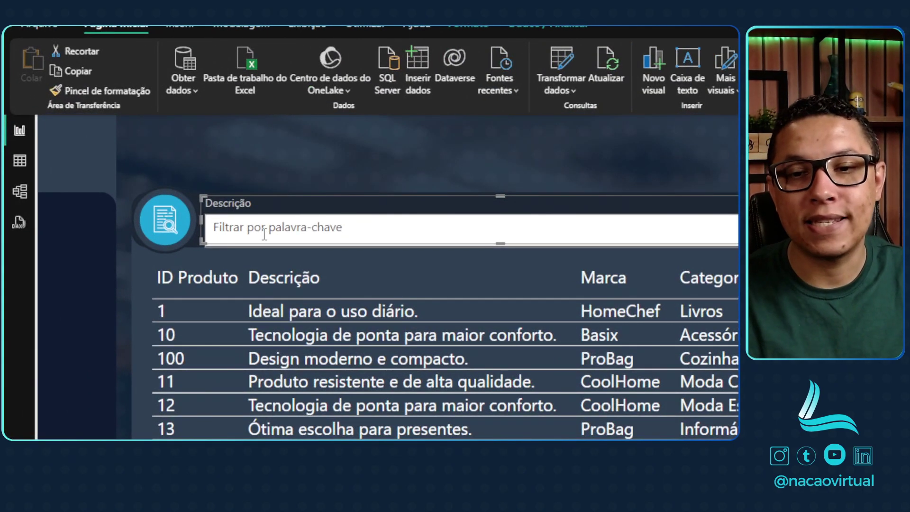
pyautogui.click(251, 233)
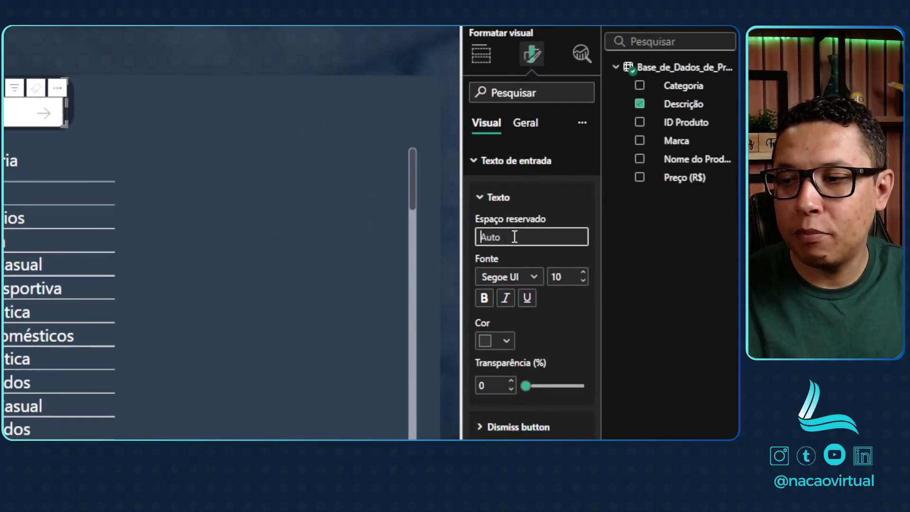
pyautogui.click(514, 236)
pyautogui.write('Digite ')
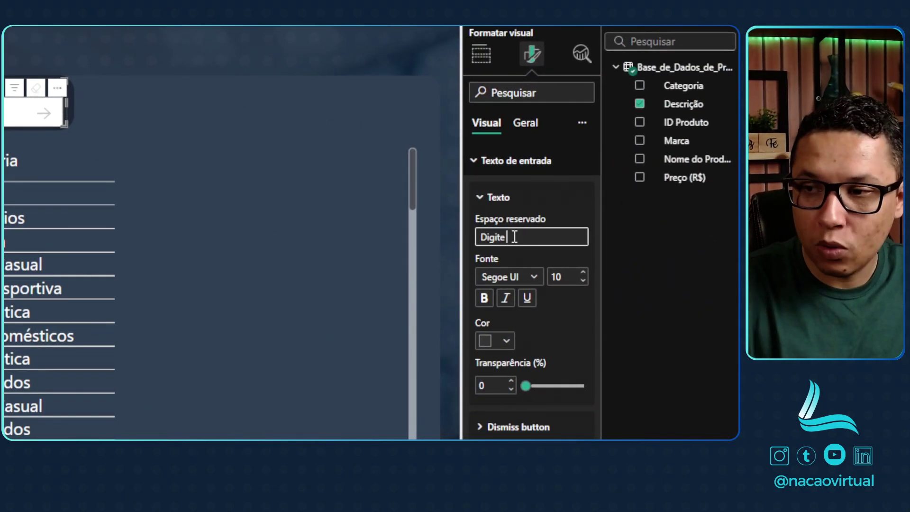
pyautogui.write('o tem')
pyautogui.write('mo d')
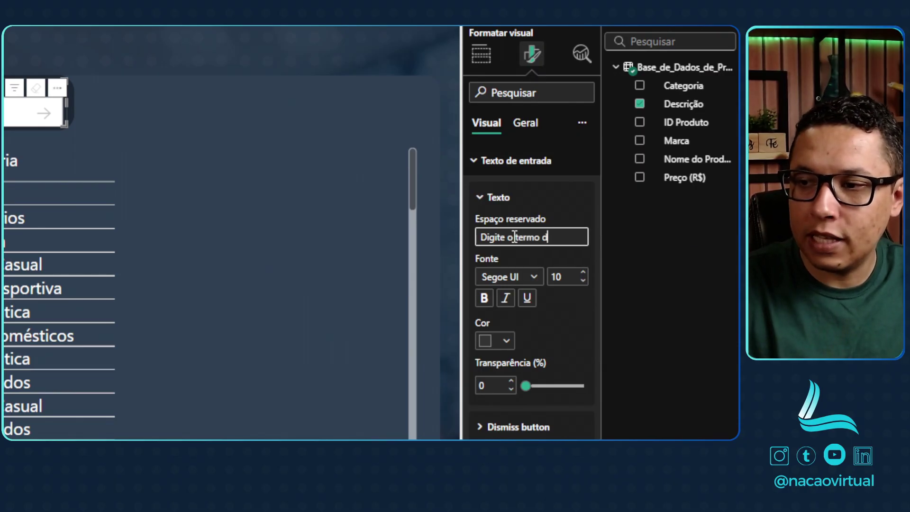
pyautogui.write('e pesquisa')
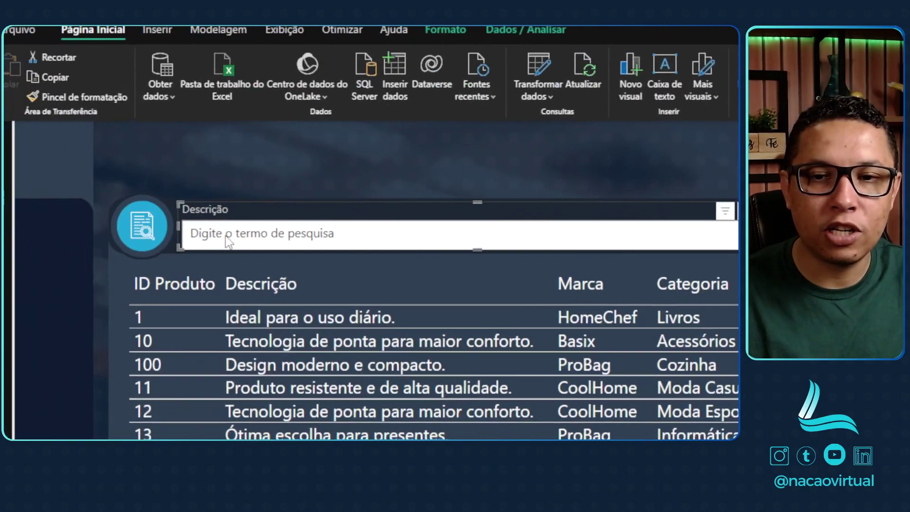
# Examine the text slicer's formatting options for the apply button (Botão Aplicar) and the Input text box
pyautogui.click(355, 237)
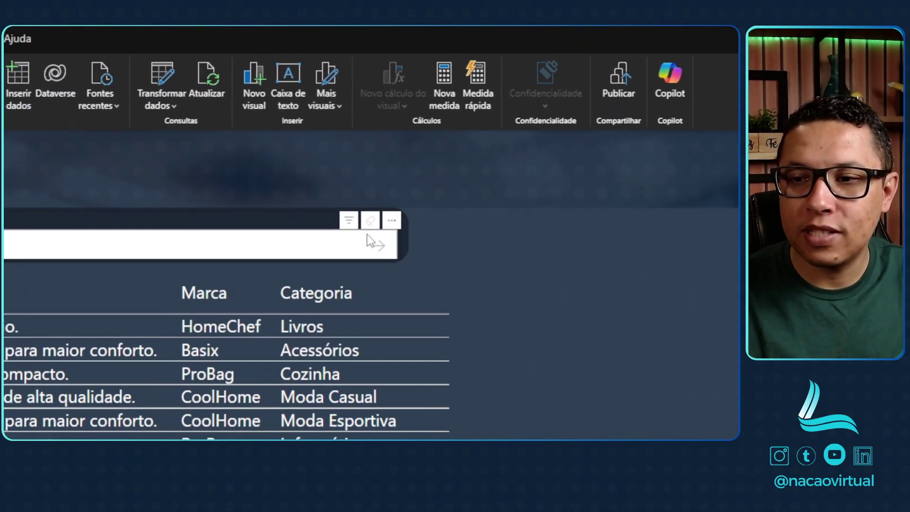
pyautogui.click(367, 234)
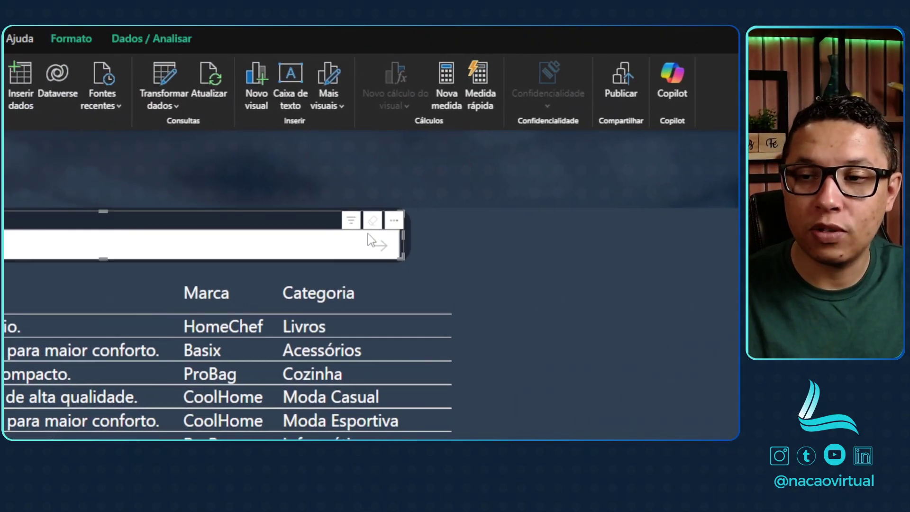
pyautogui.click(535, 213)
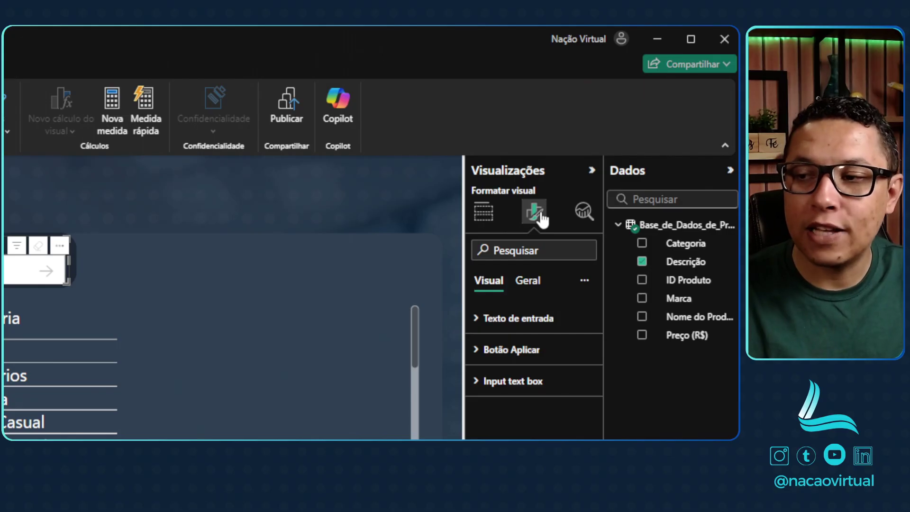
pyautogui.click(531, 360)
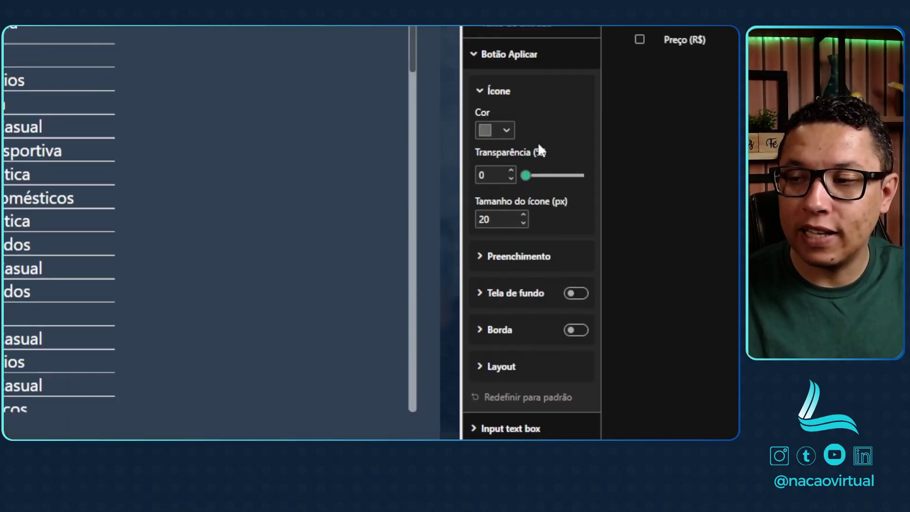
pyautogui.click(515, 231)
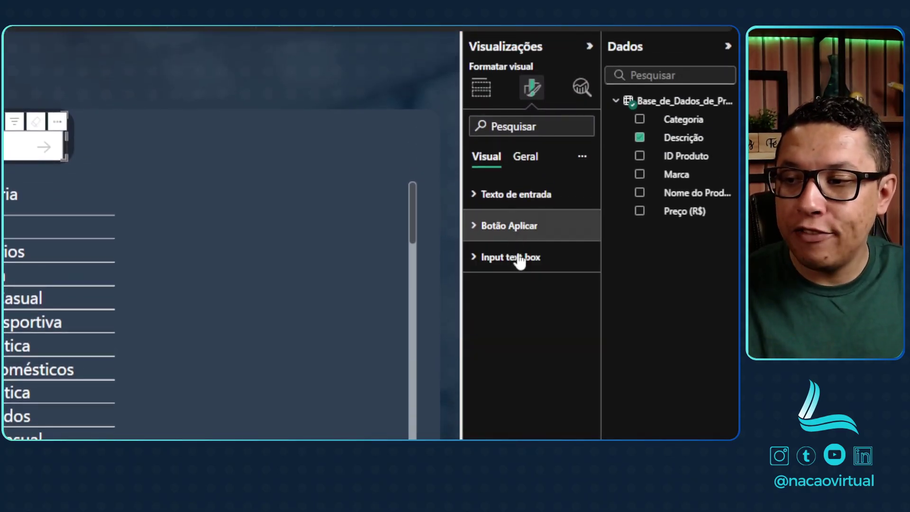
pyautogui.click(491, 267)
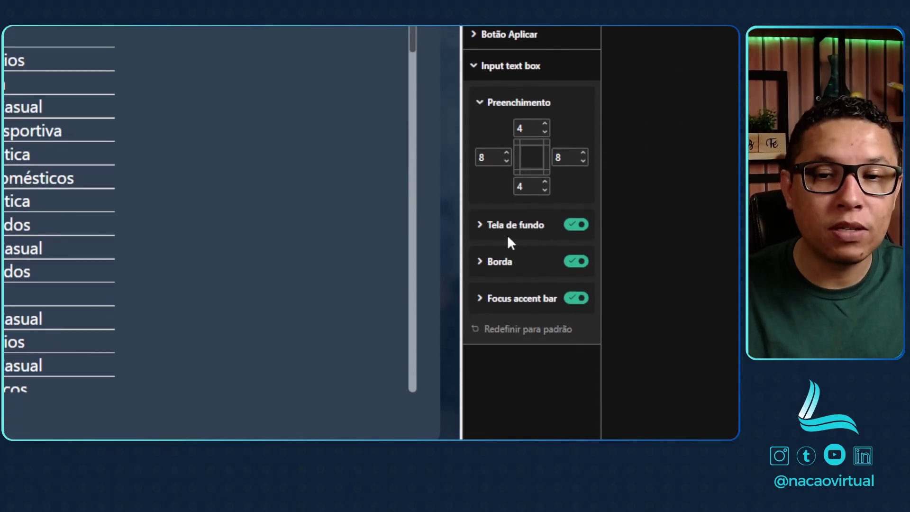
pyautogui.click(512, 73)
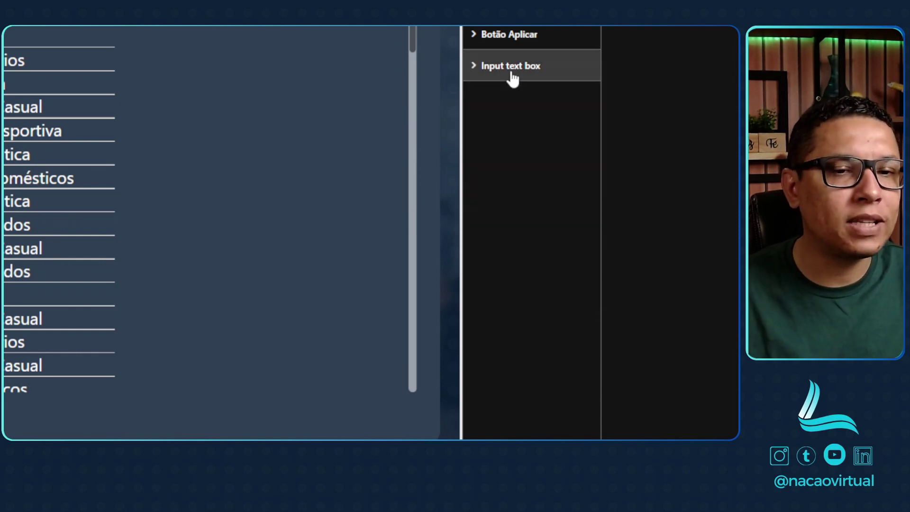